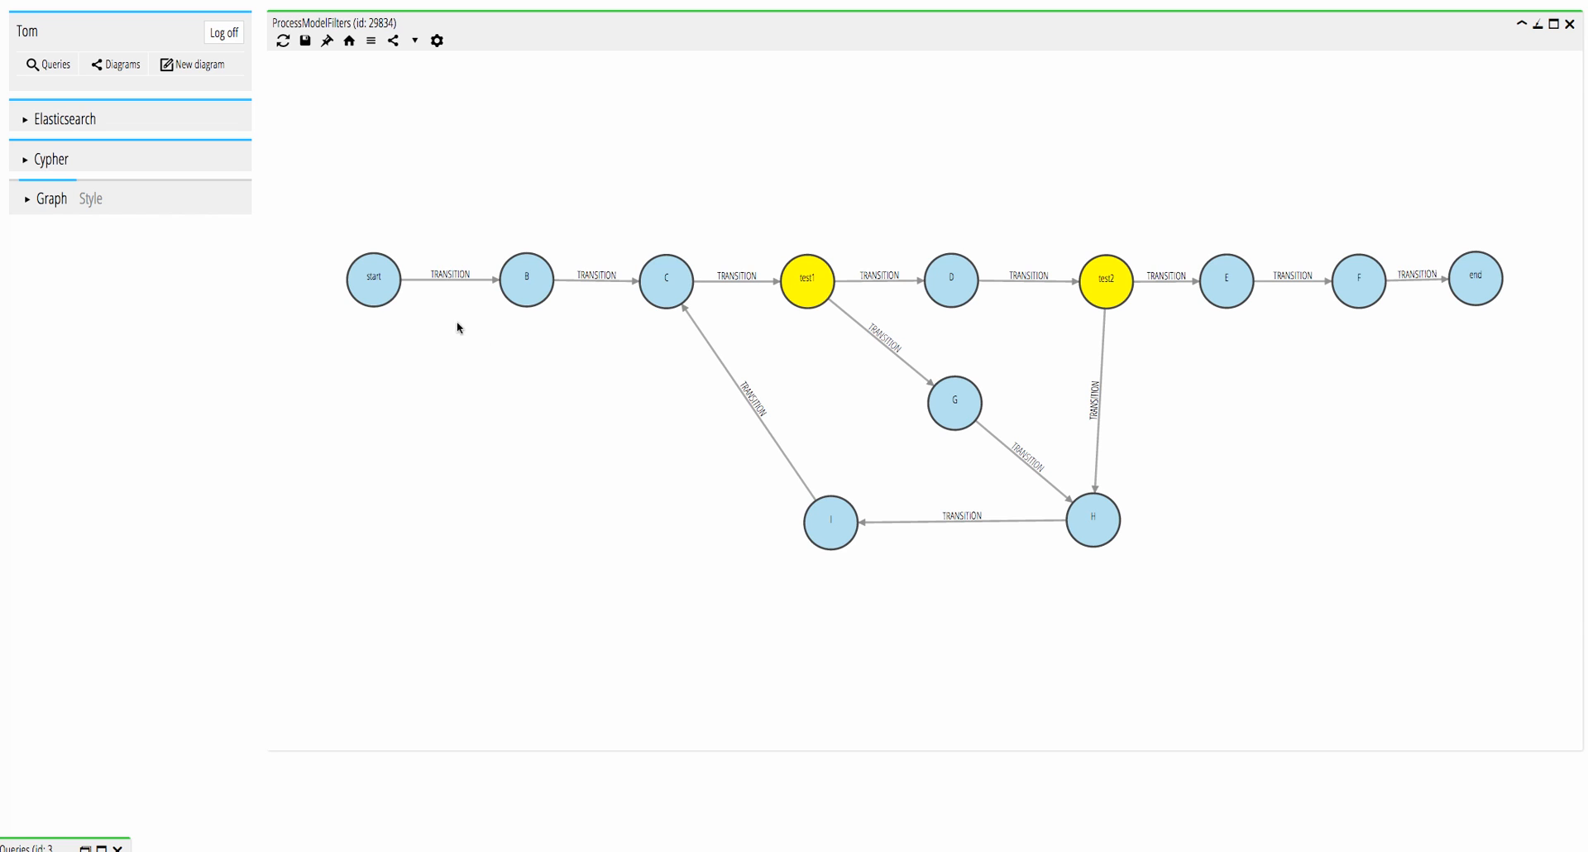
Inspect the properties of the start and test1 model nodes and of the start–B and B–C transitions.
left_click(379, 288)
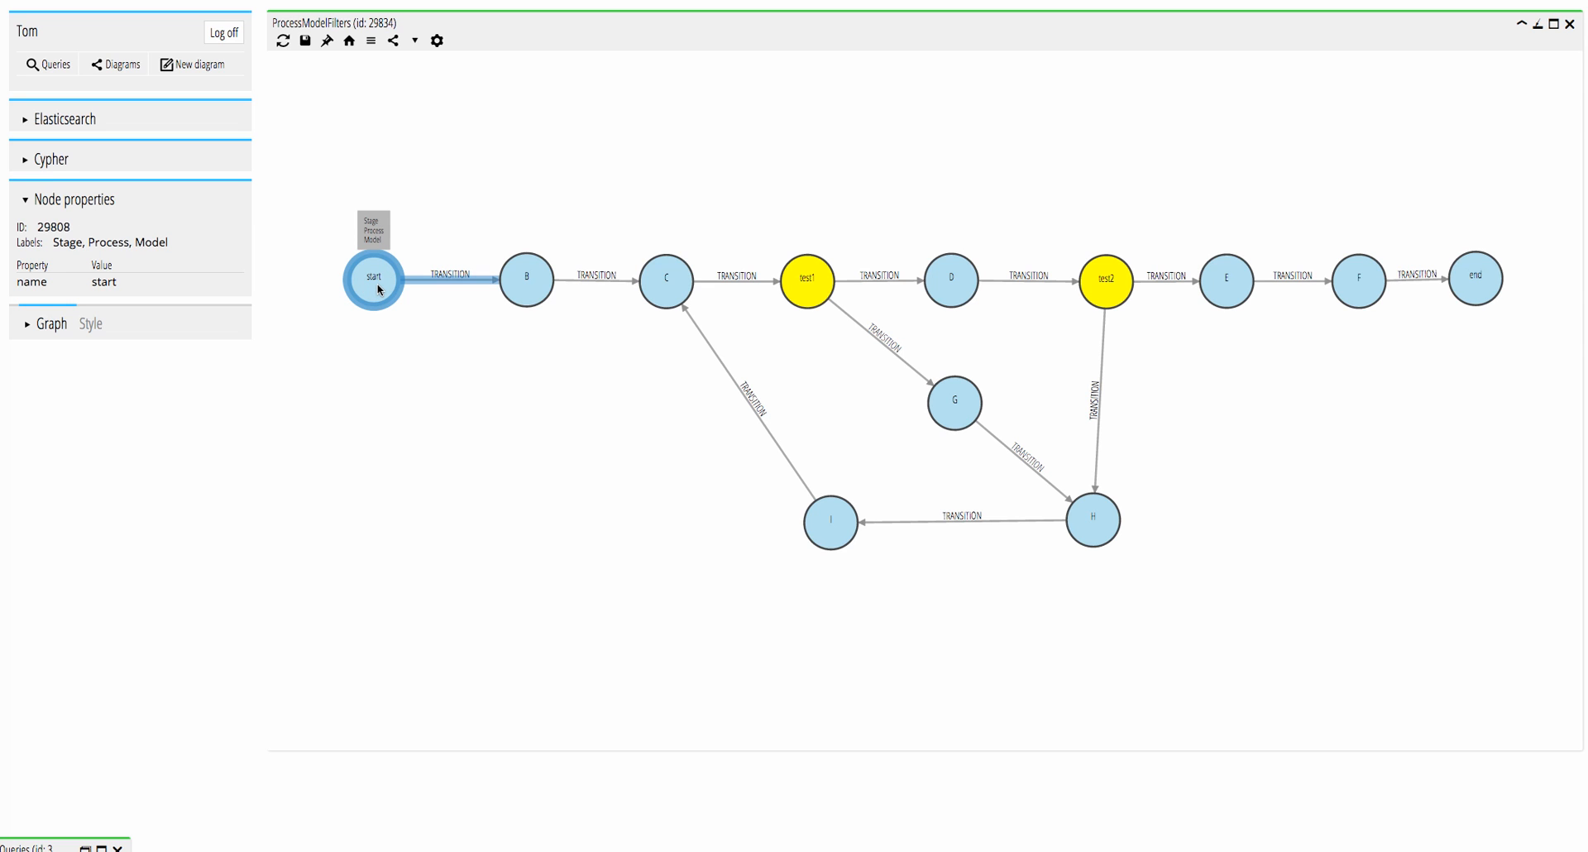
left_click(809, 293)
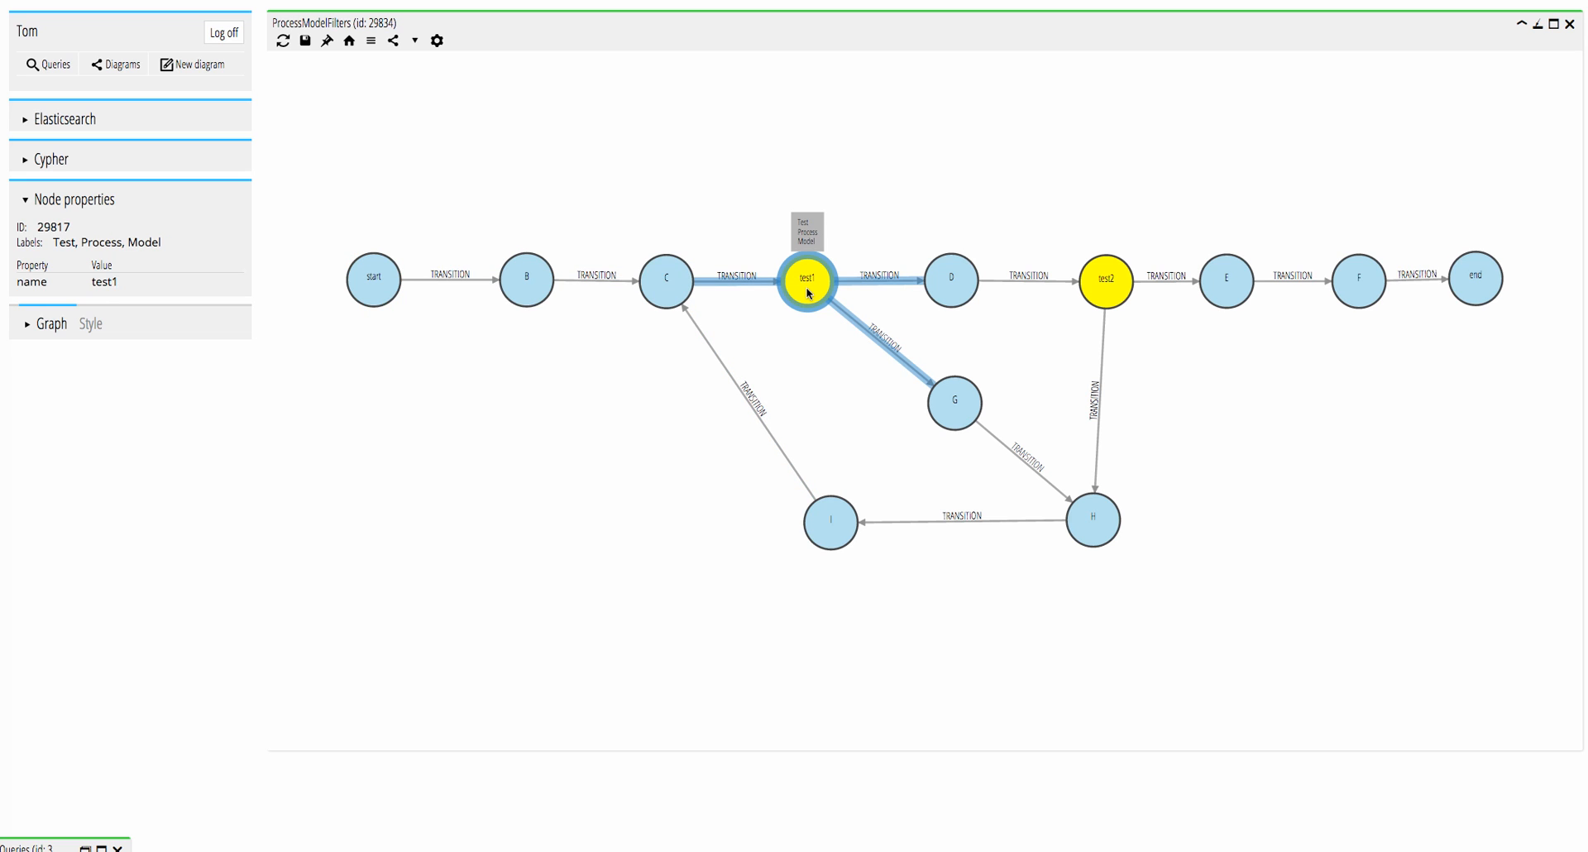
left_click(455, 281)
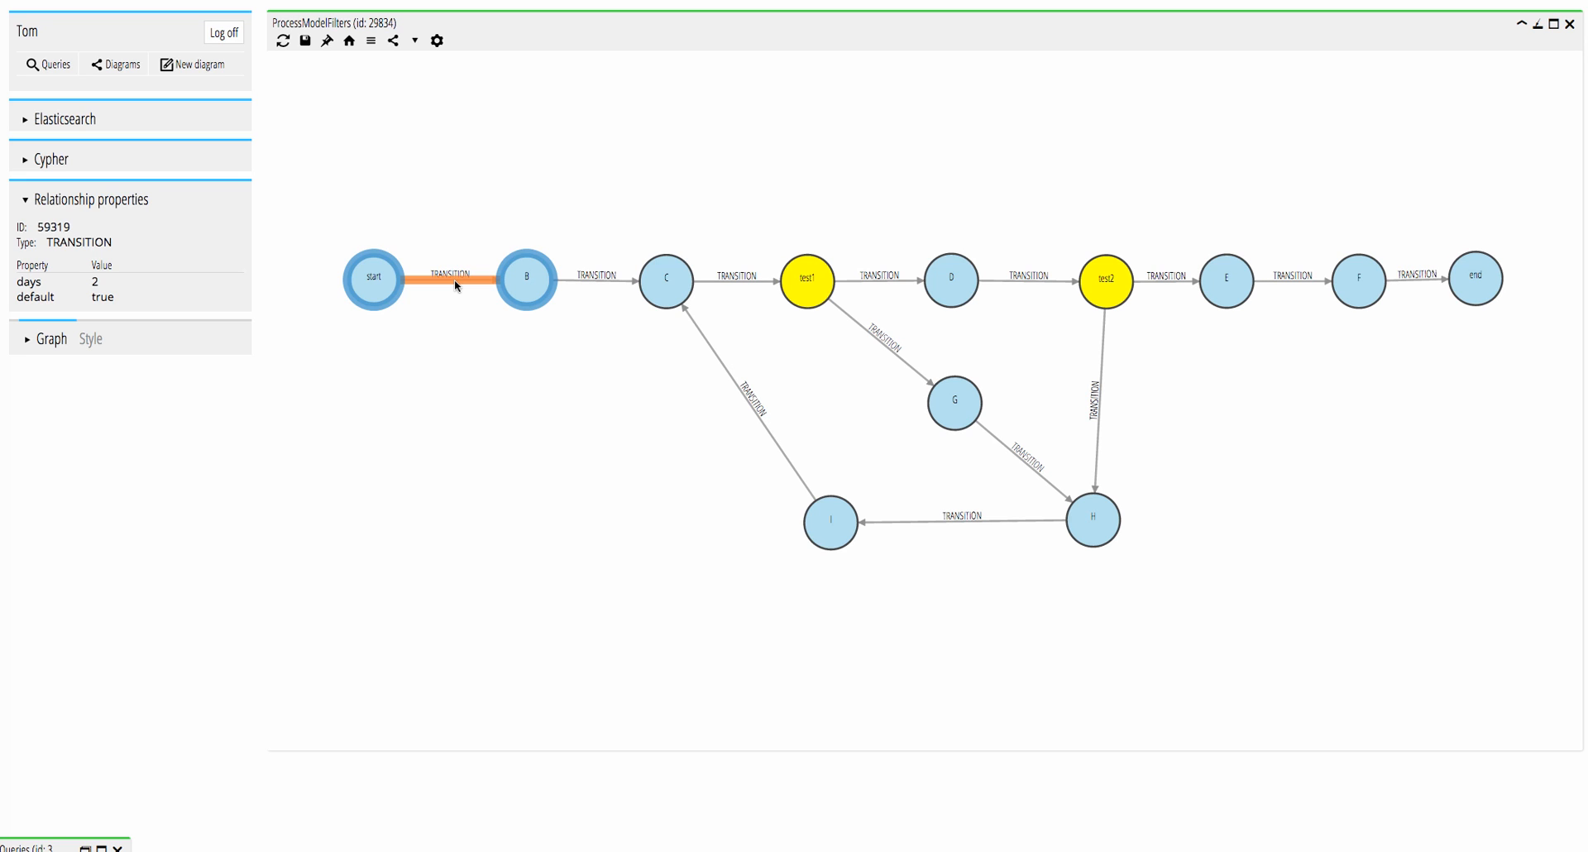
left_click(583, 279)
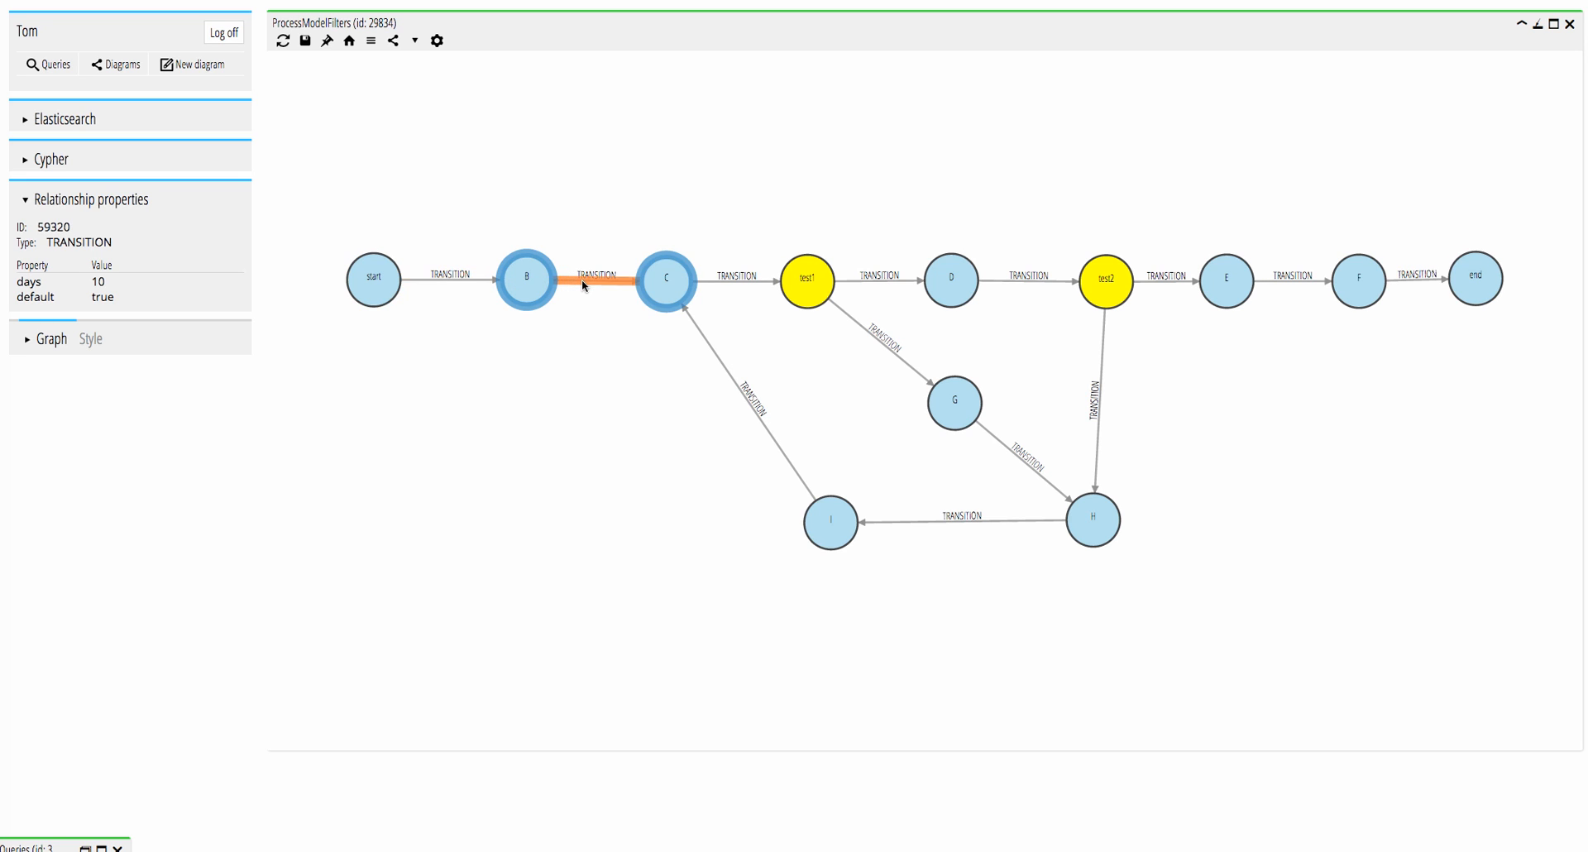
Compare the properties of the branch transitions leaving test1 and test2, and recheck the start–B and B–C transitions.
left_click(867, 284)
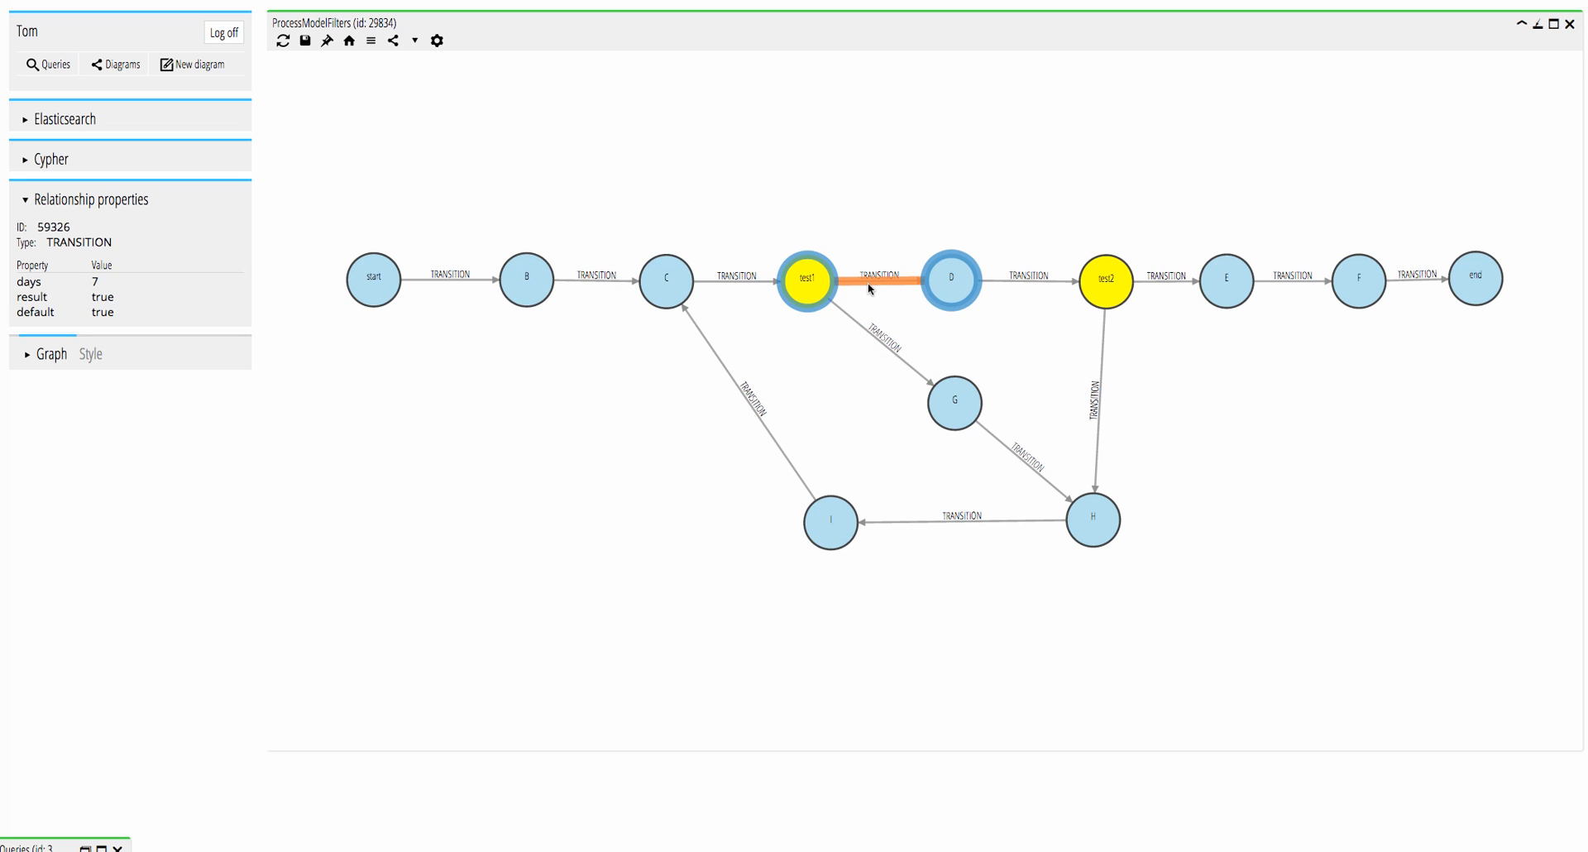
left_click(865, 329)
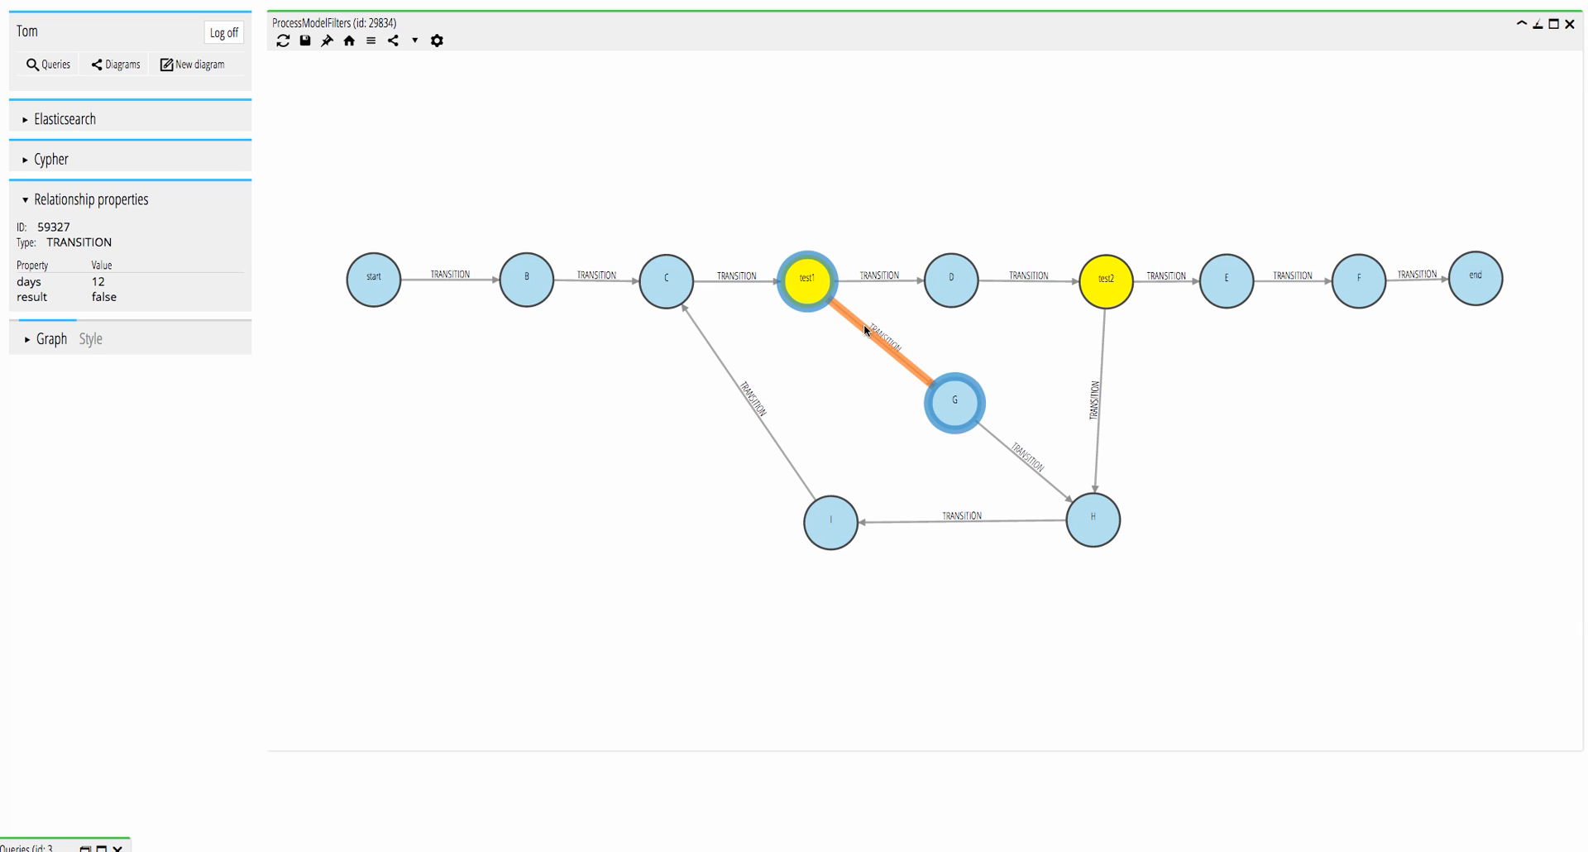
left_click(871, 284)
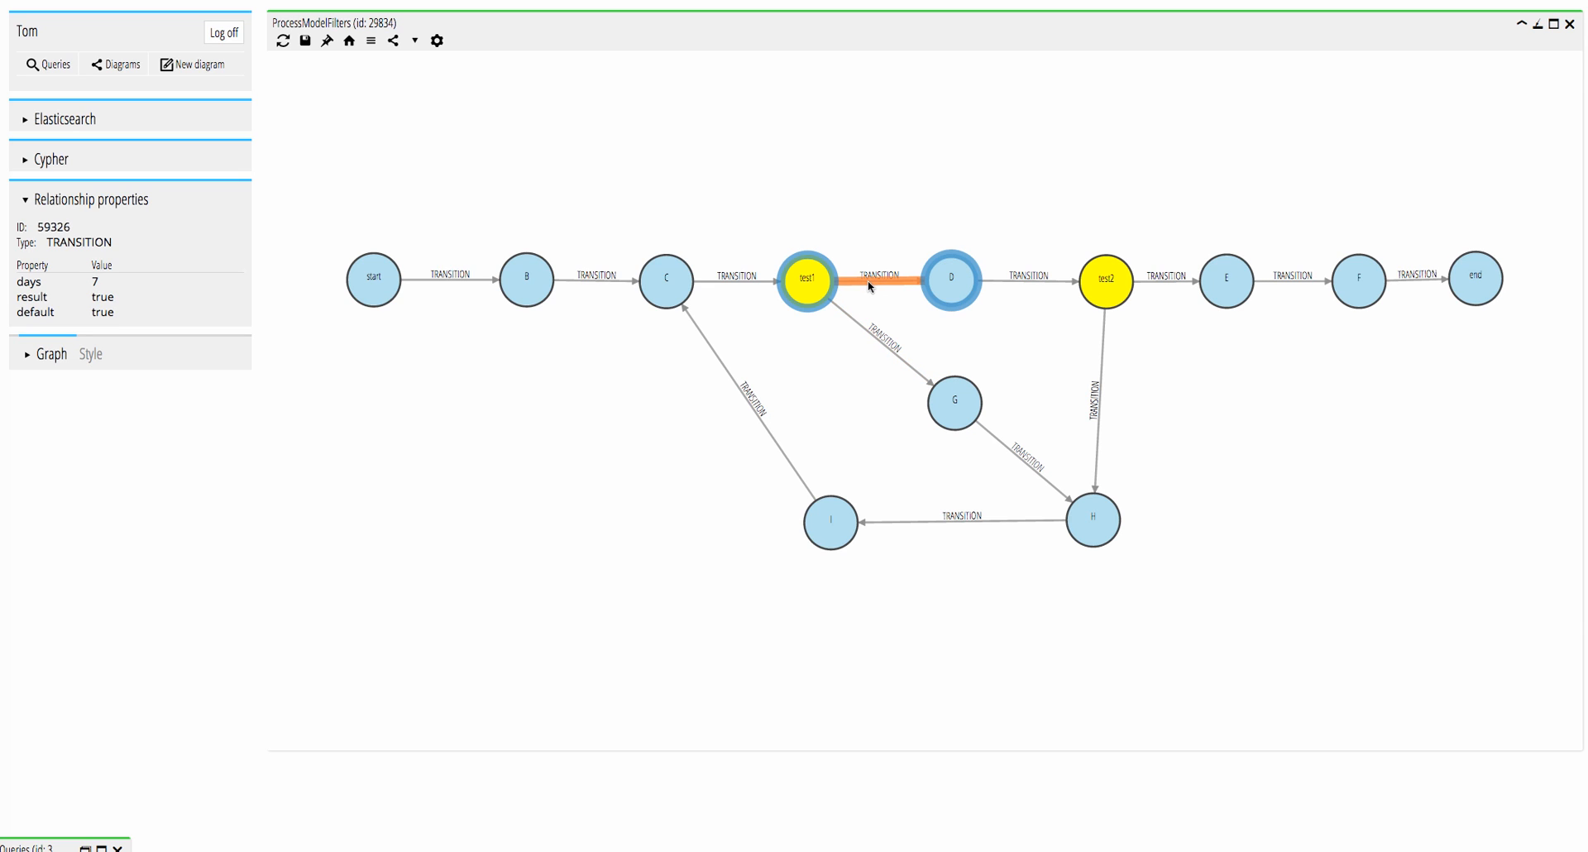
left_click(1161, 285)
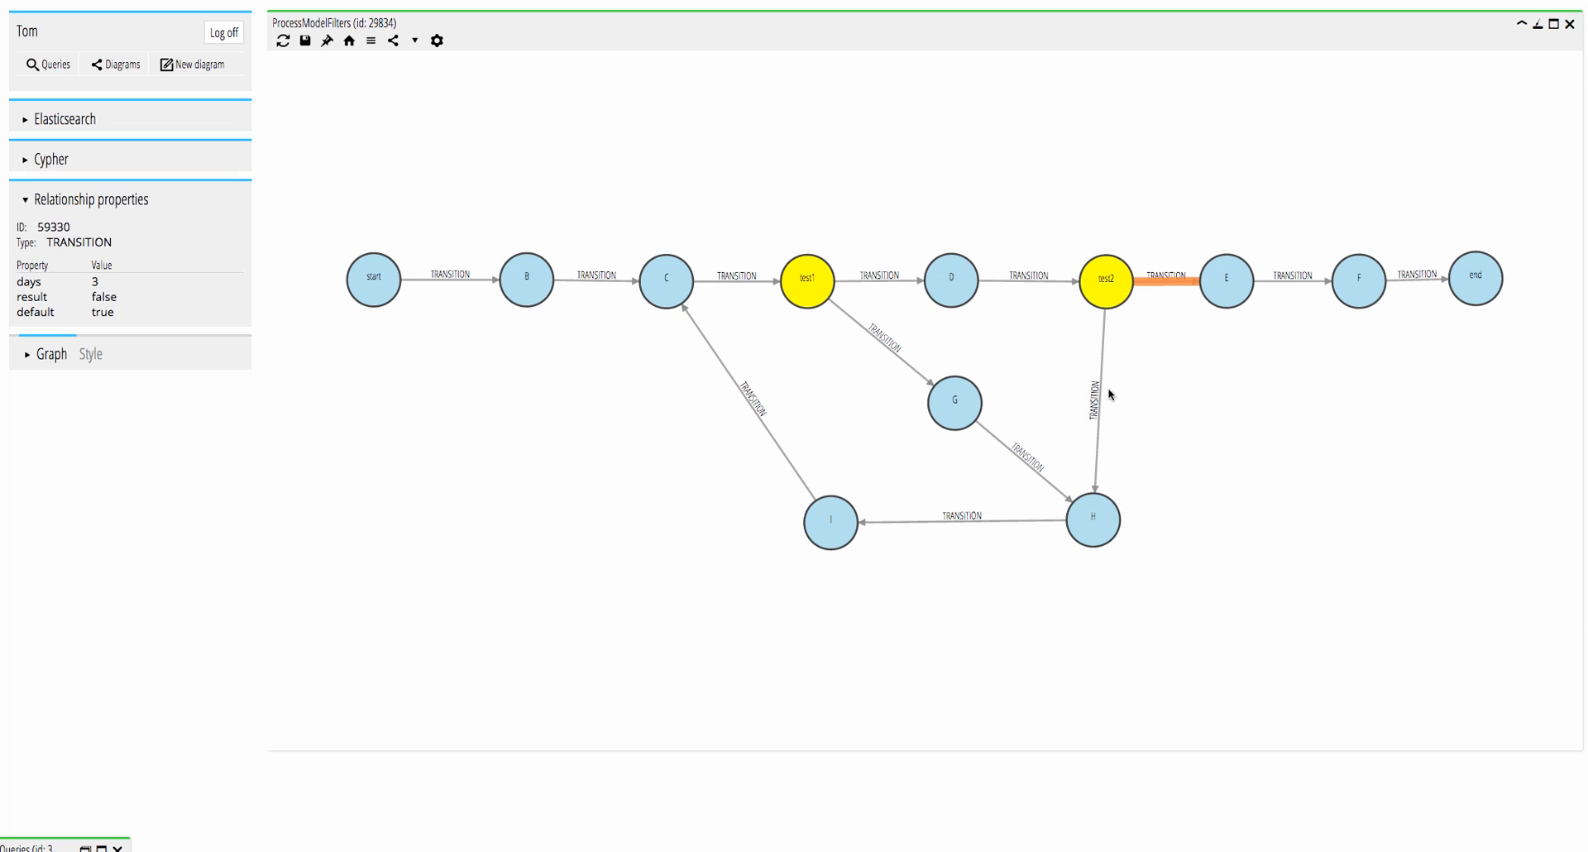
left_click(1097, 439)
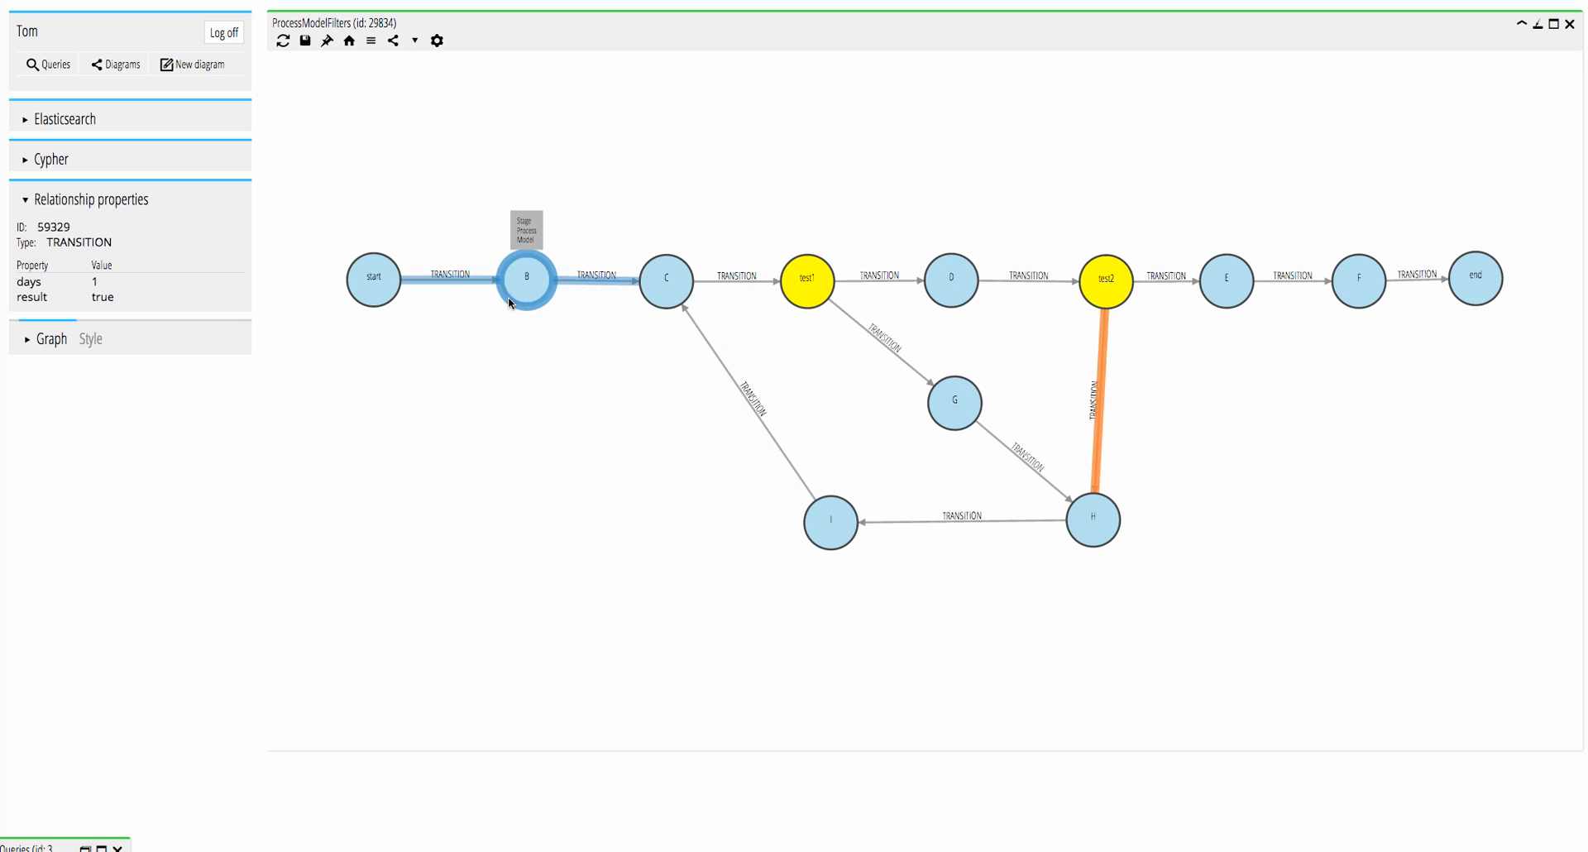
left_click(464, 279)
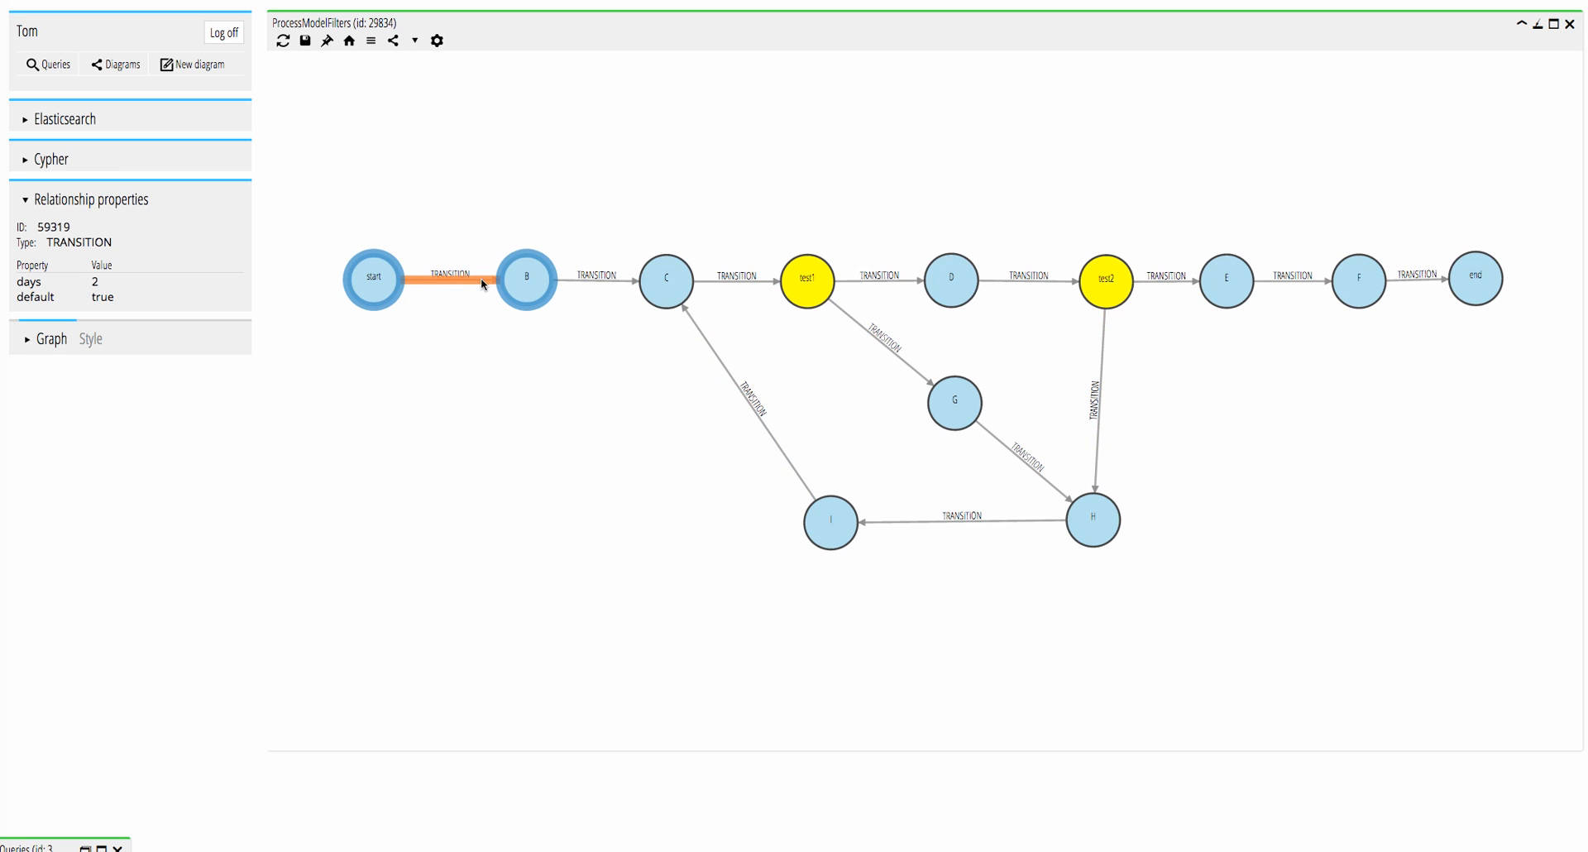
left_click(585, 281)
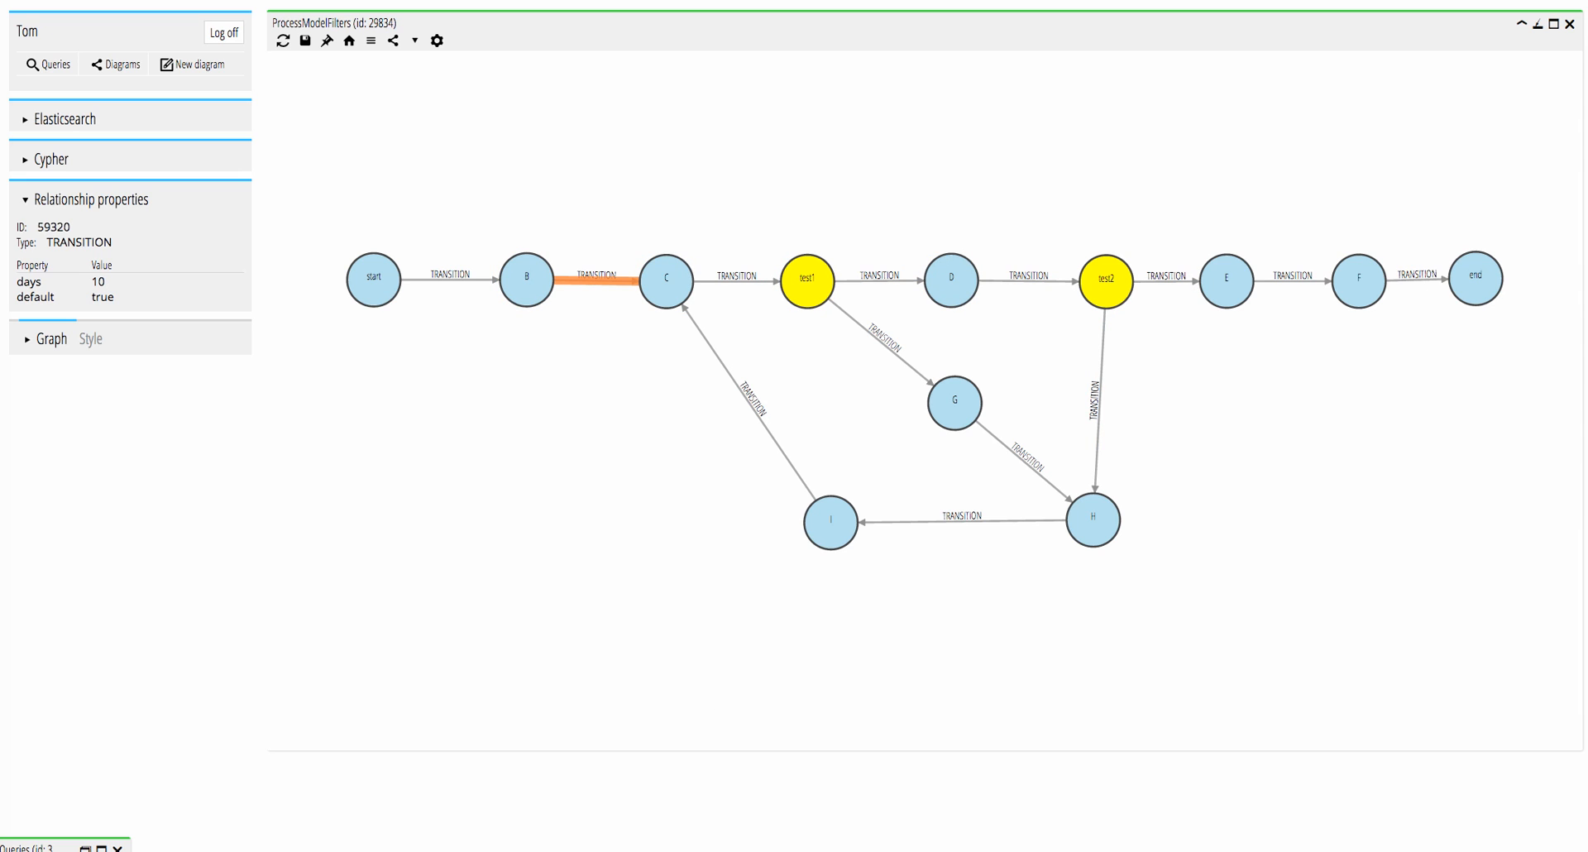
Run the saved ProcessModelDays query and review its Cypher definition, leaving it unchanged and putting the query windows away.
left_click(84, 849)
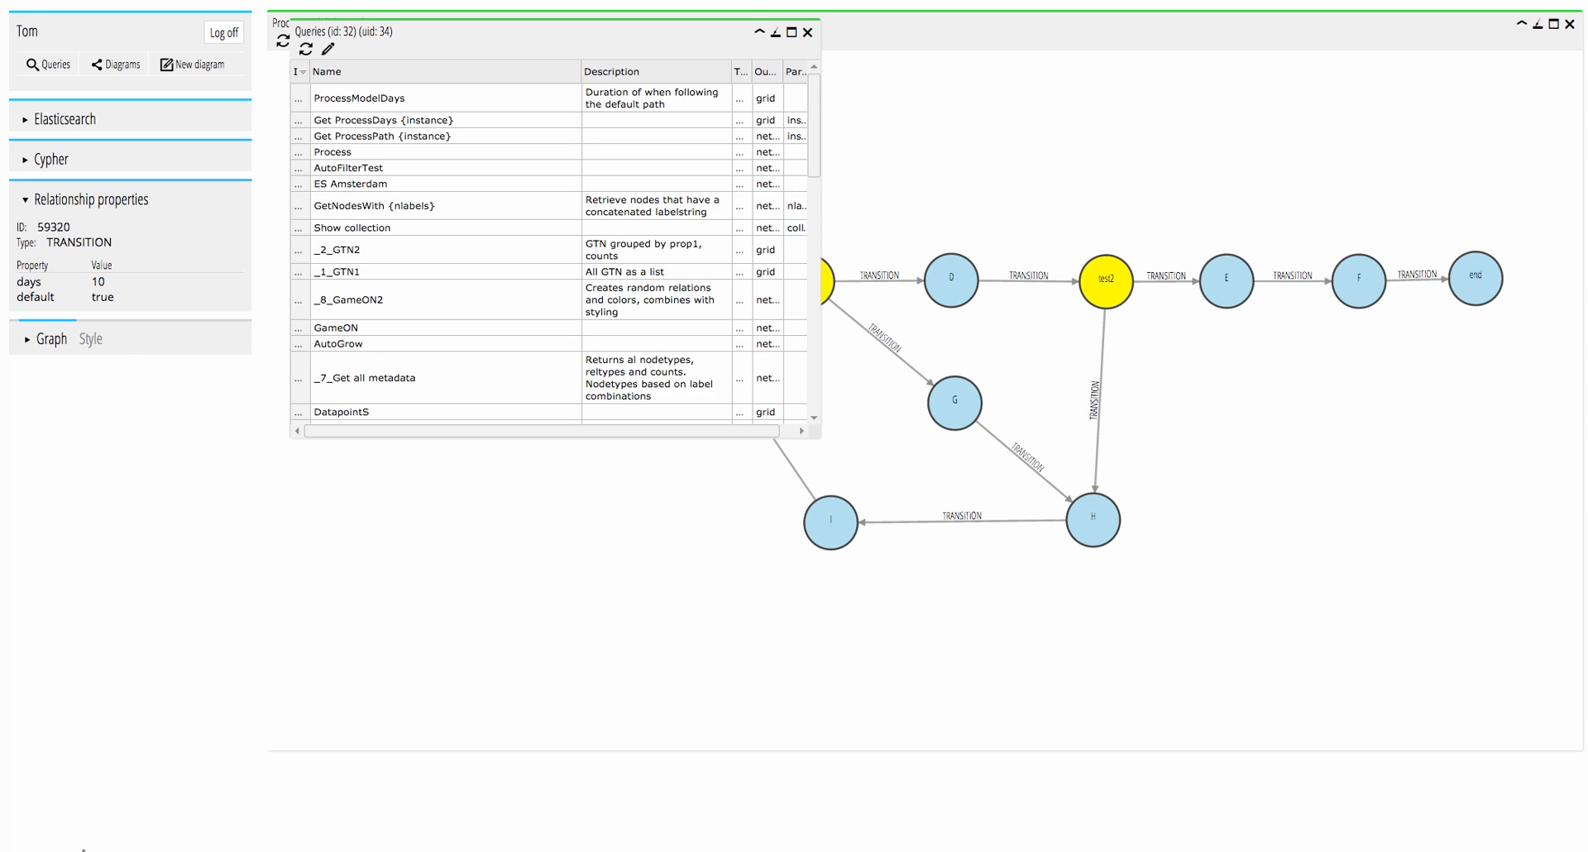
double_click(455, 98)
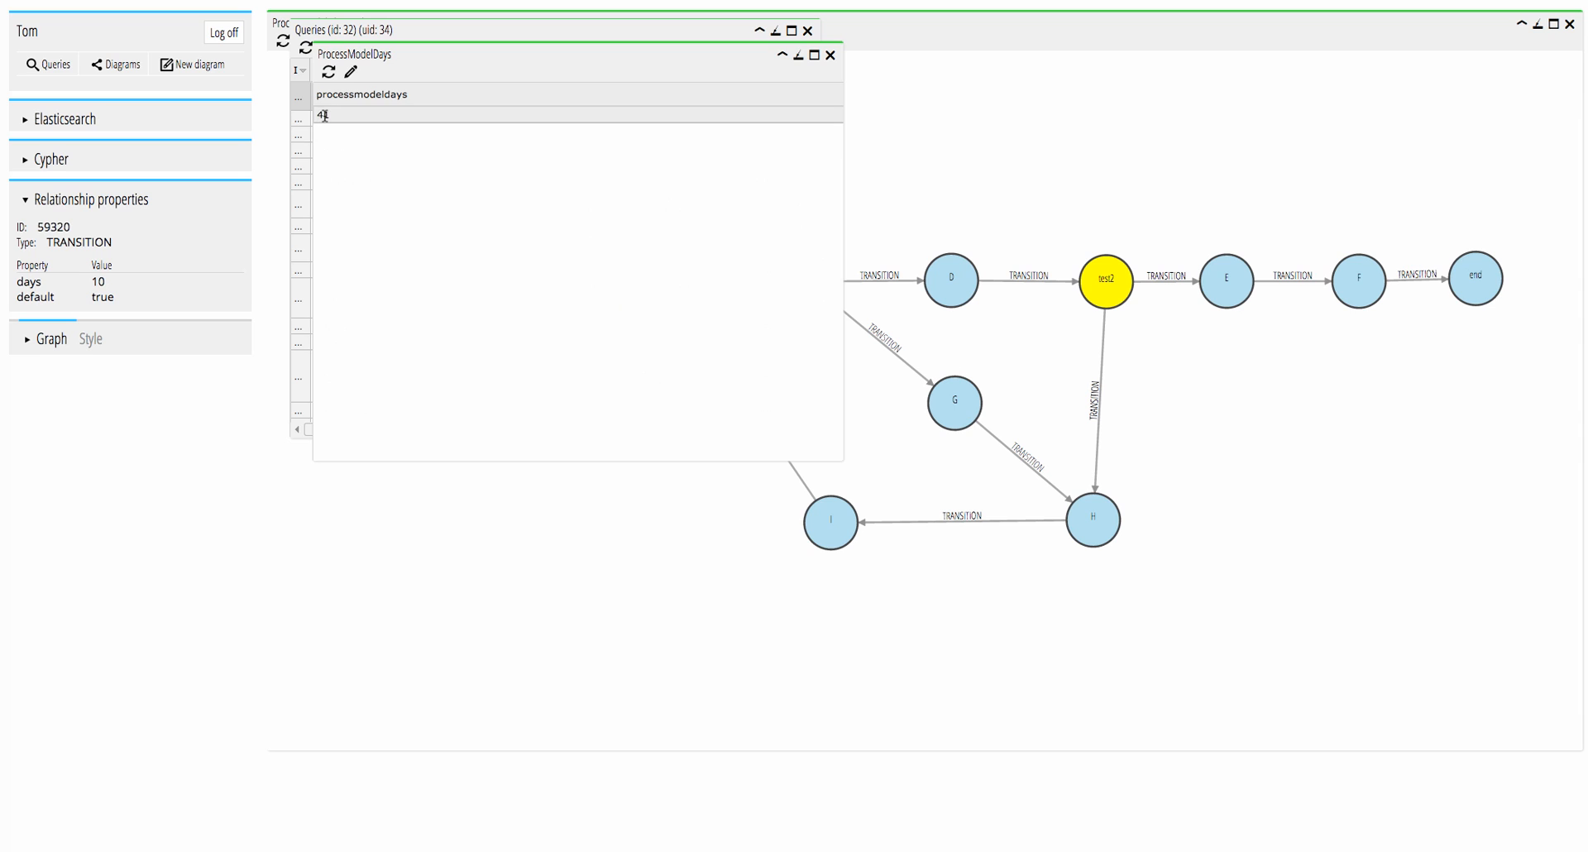
left_click(351, 72)
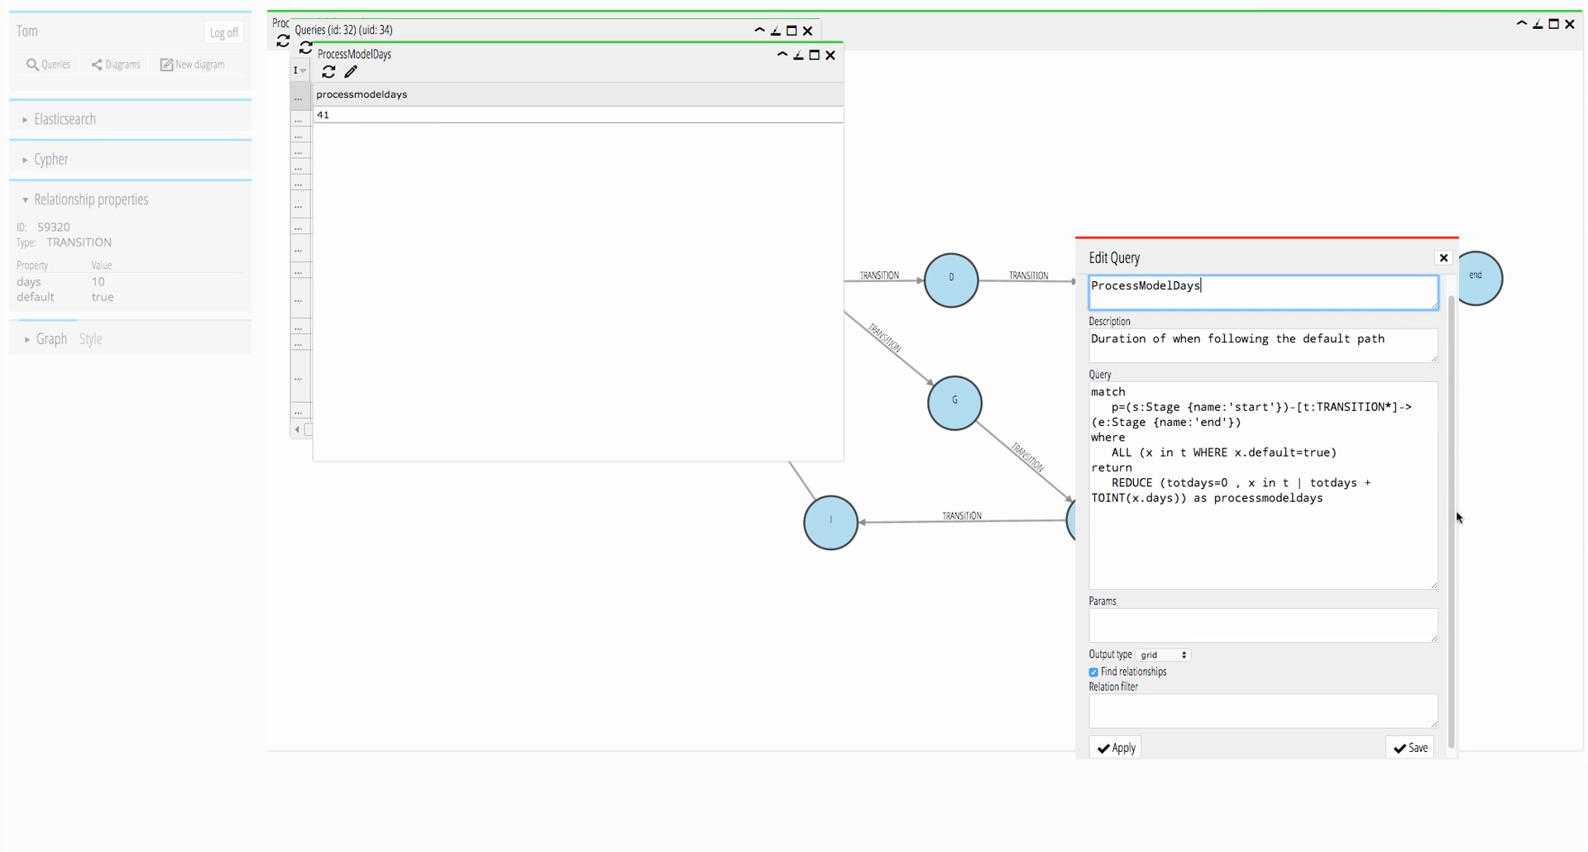
left_click_drag(1455, 512, 1562, 505)
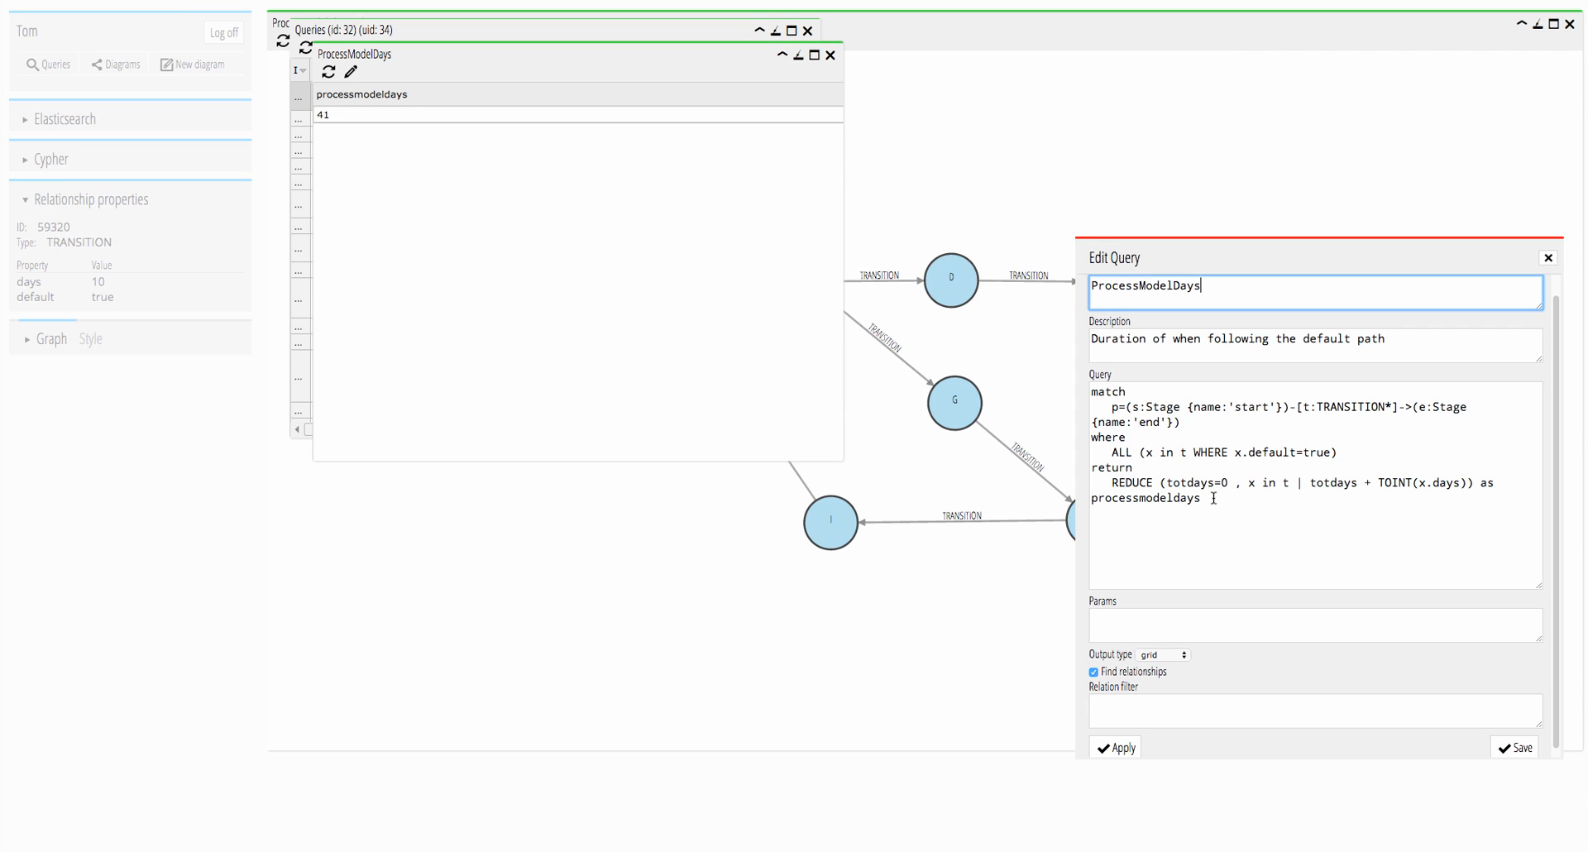
left_click(1548, 259)
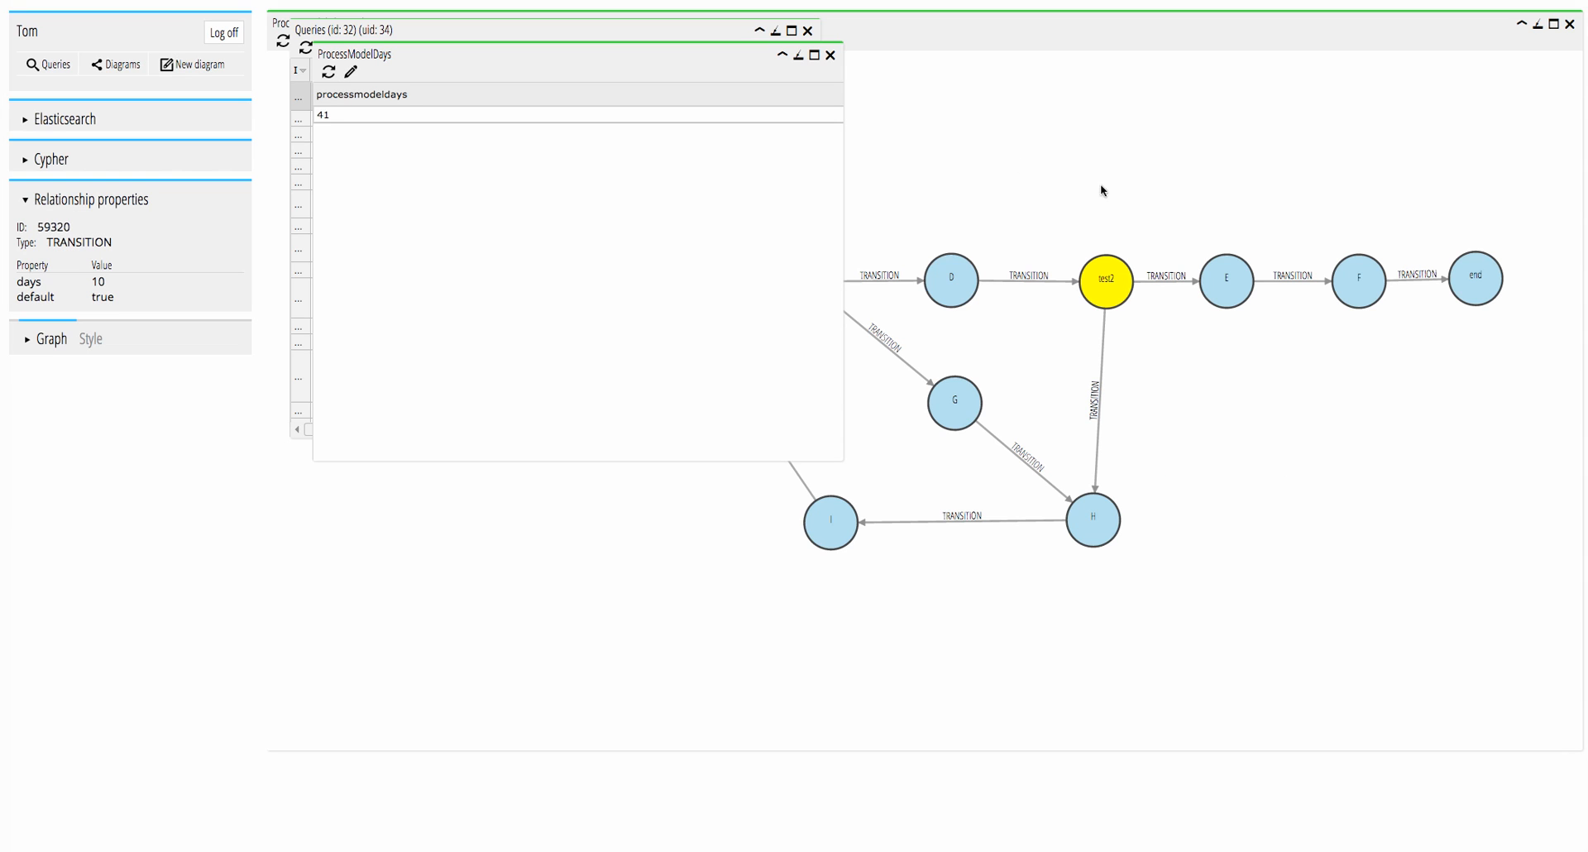
left_click(829, 55)
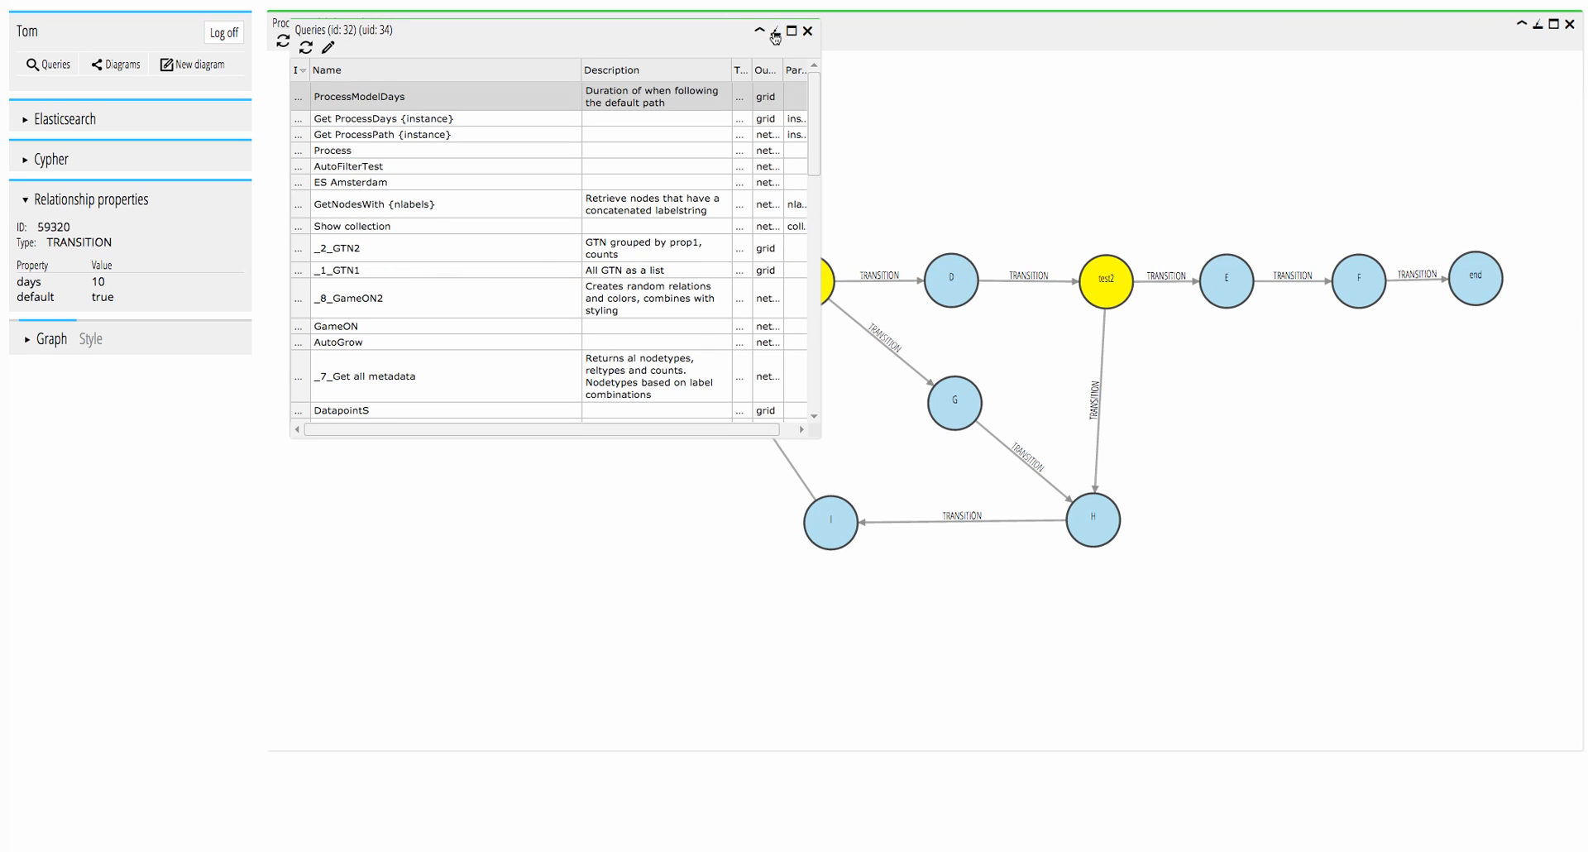
left_click(776, 33)
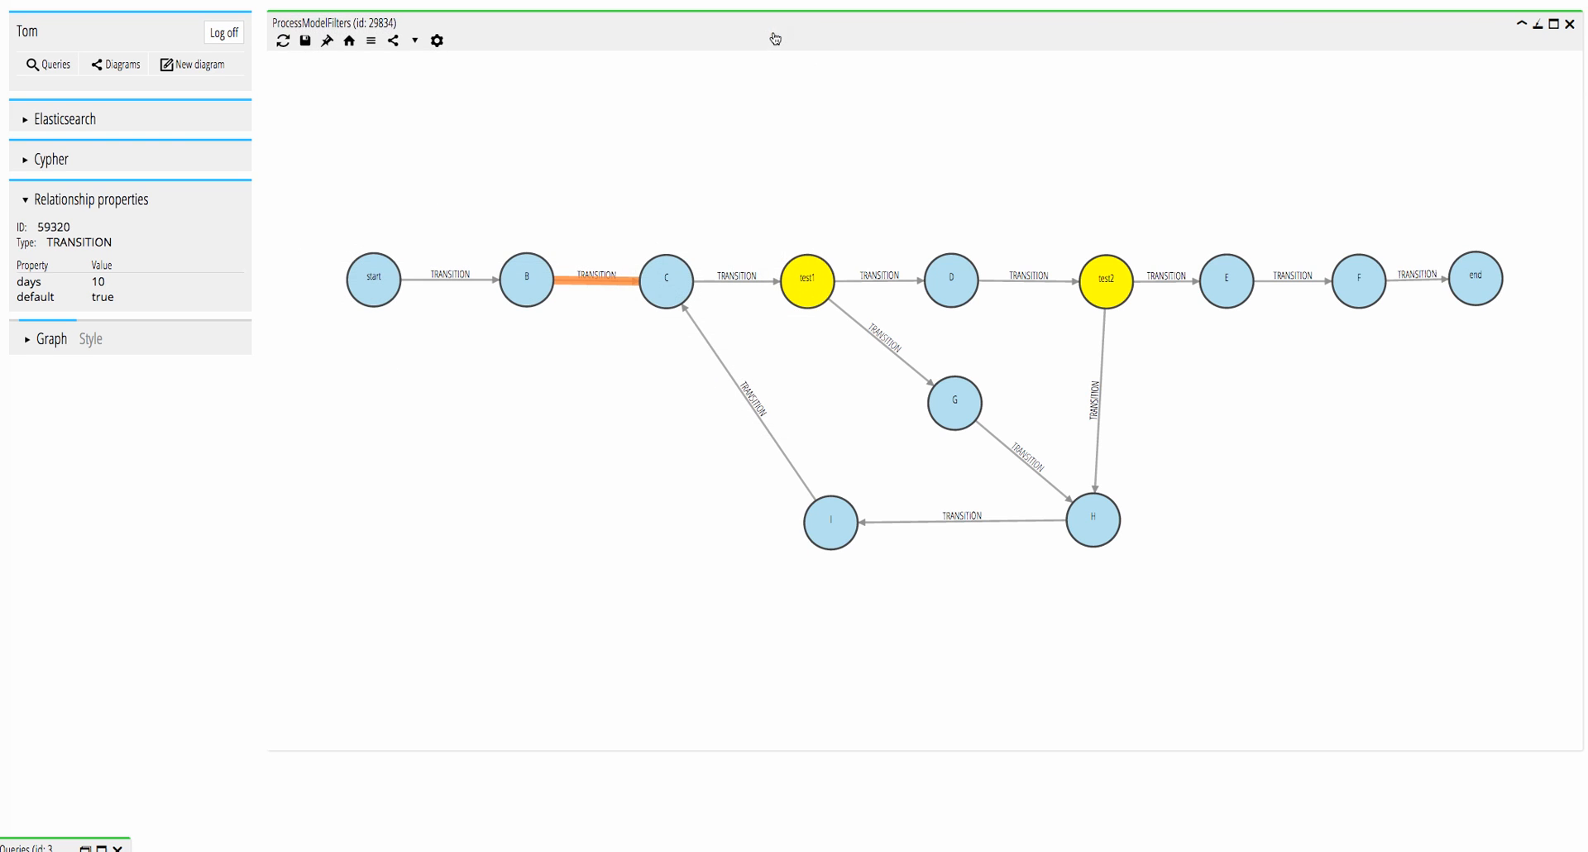
Enable the node filter :Instance[instanceid=simple] in the ProcessModelFilters diagram.
left_click(373, 46)
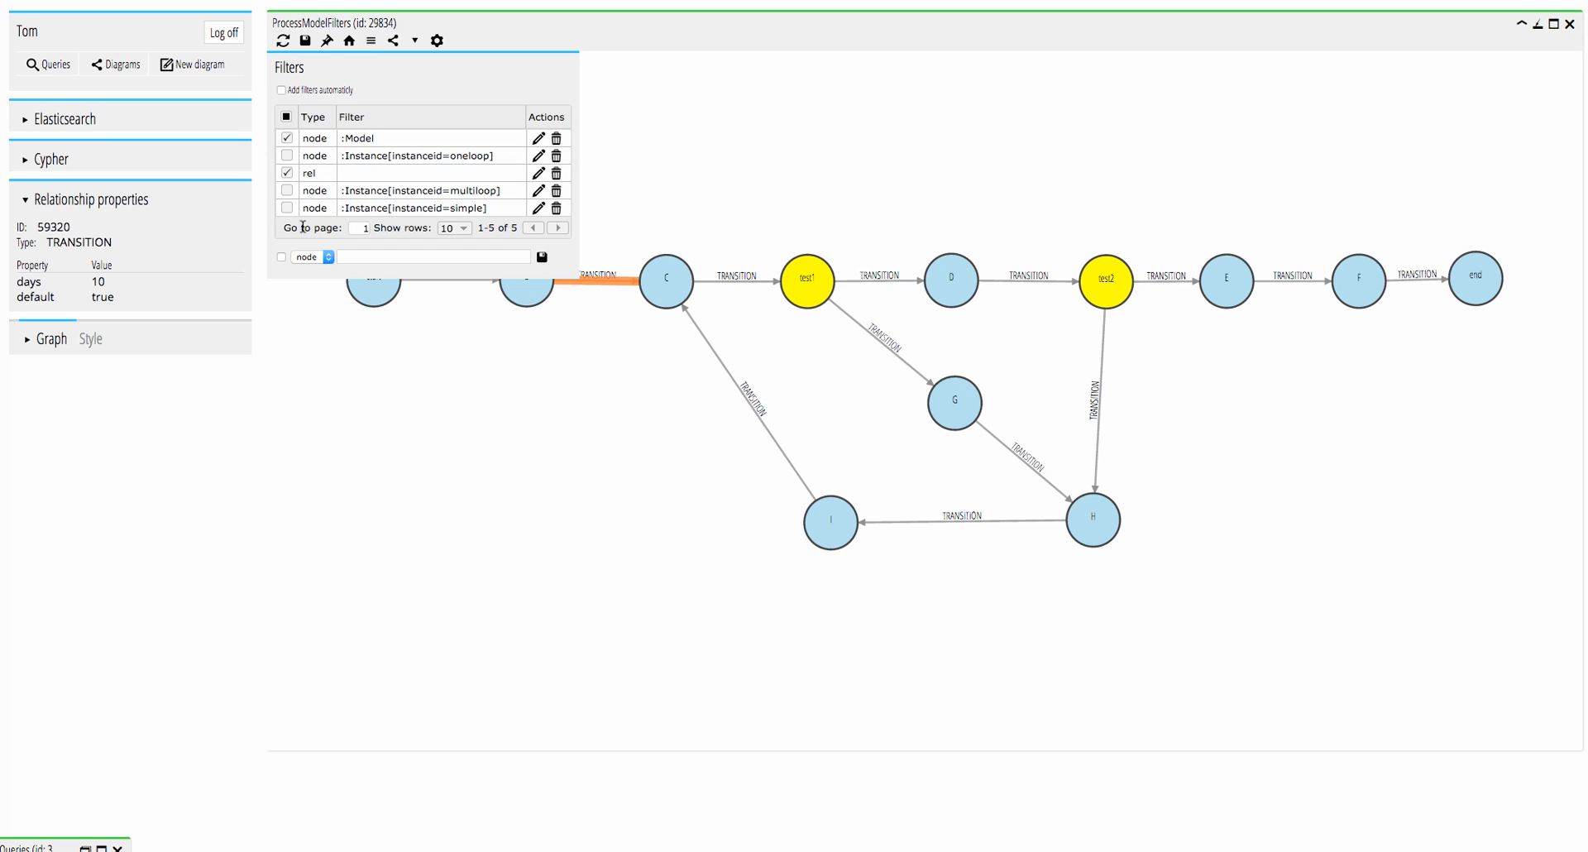
left_click(287, 207)
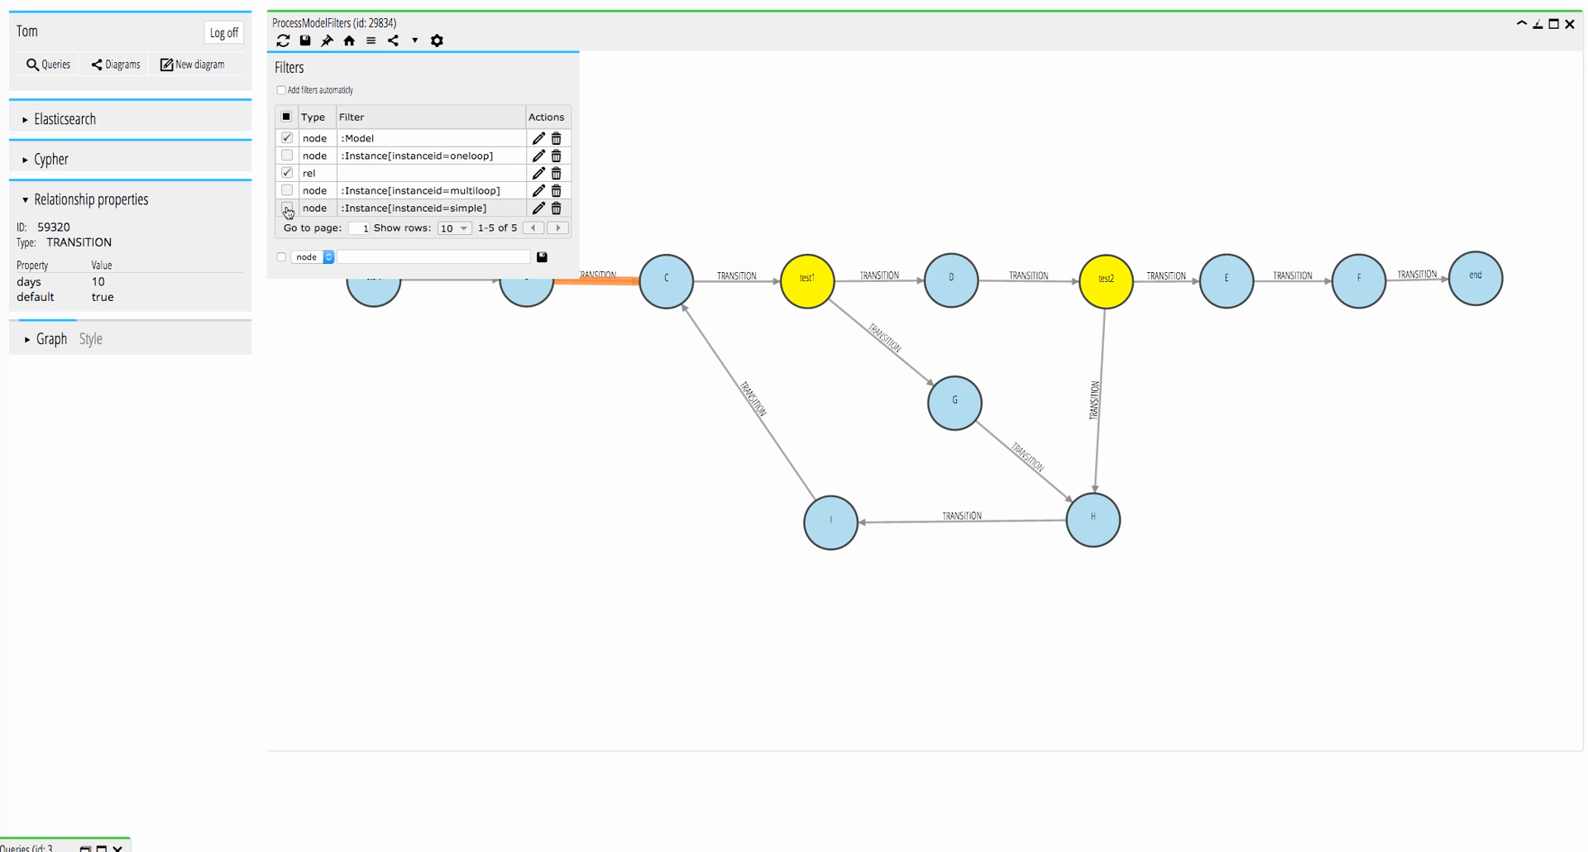
left_click(406, 61)
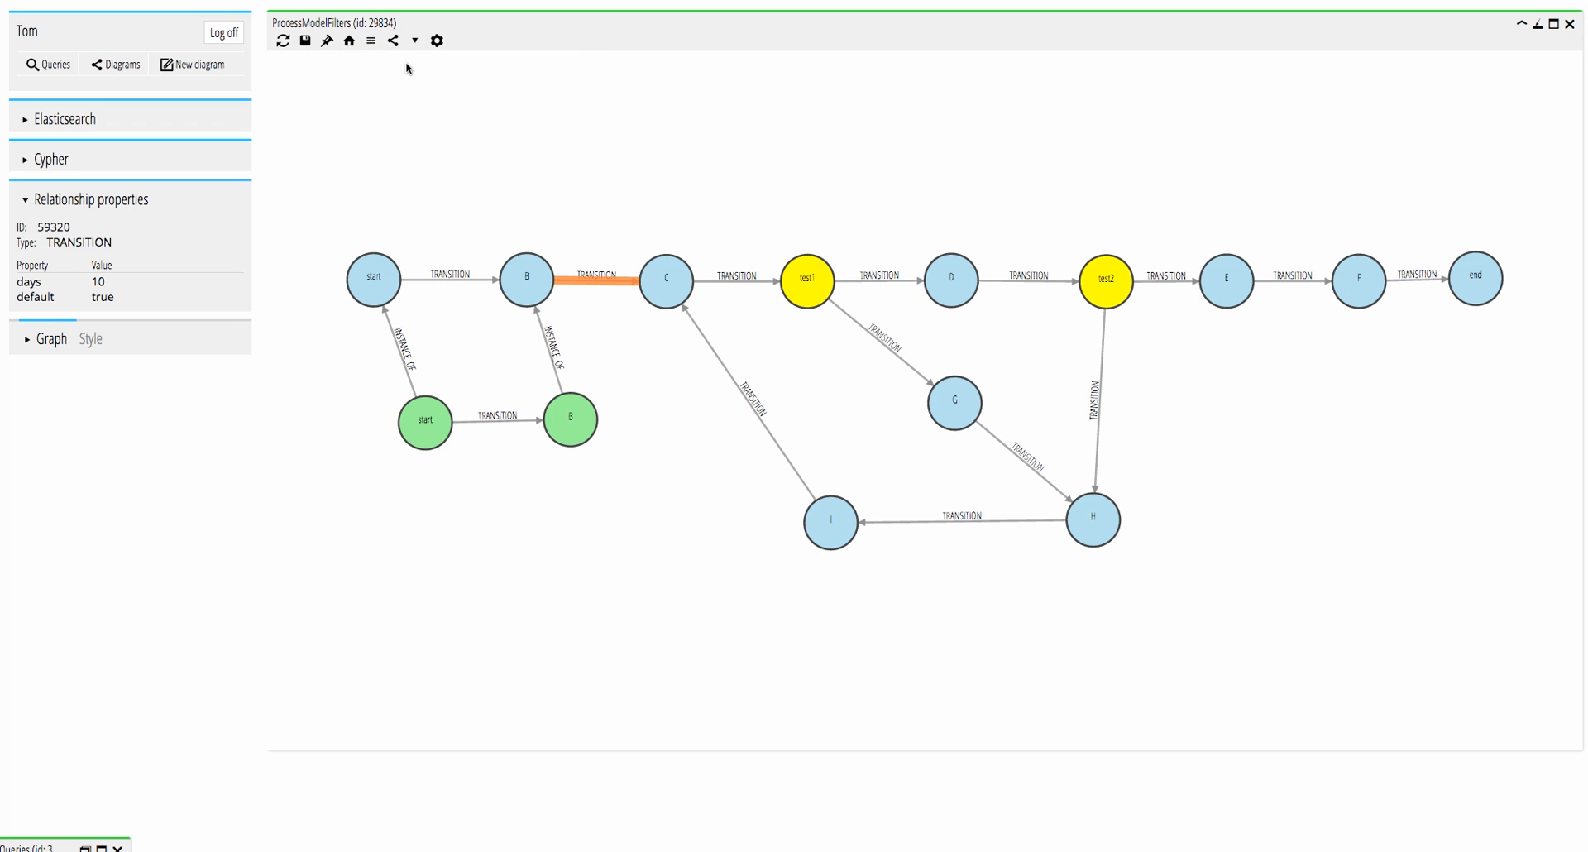
Examine the green start and B instance nodes and compare their transition with the model's start–B transition.
left_click(427, 430)
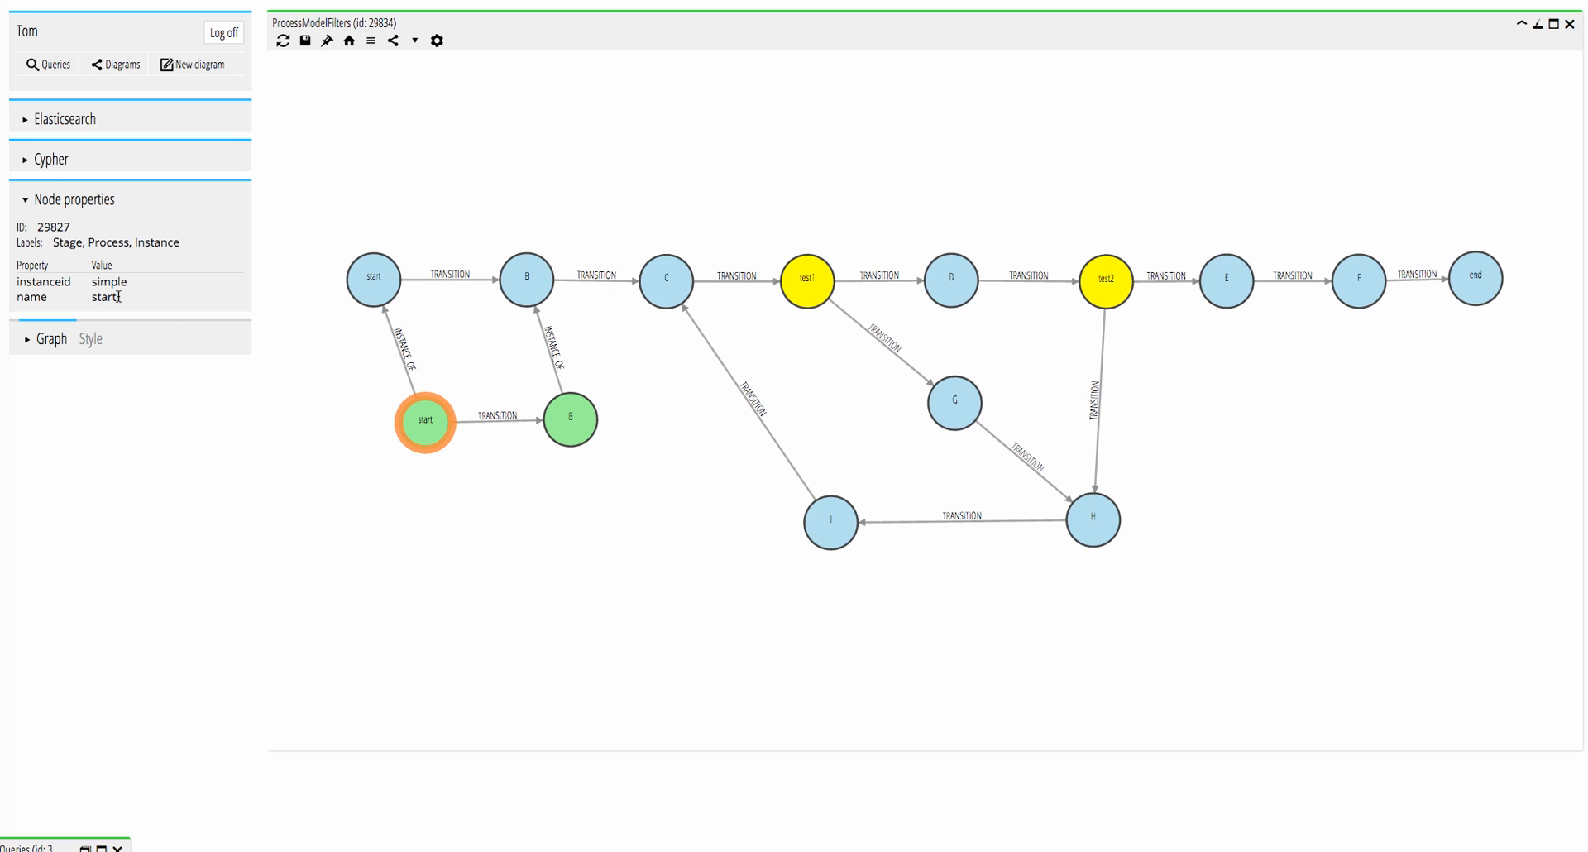
left_click(513, 424)
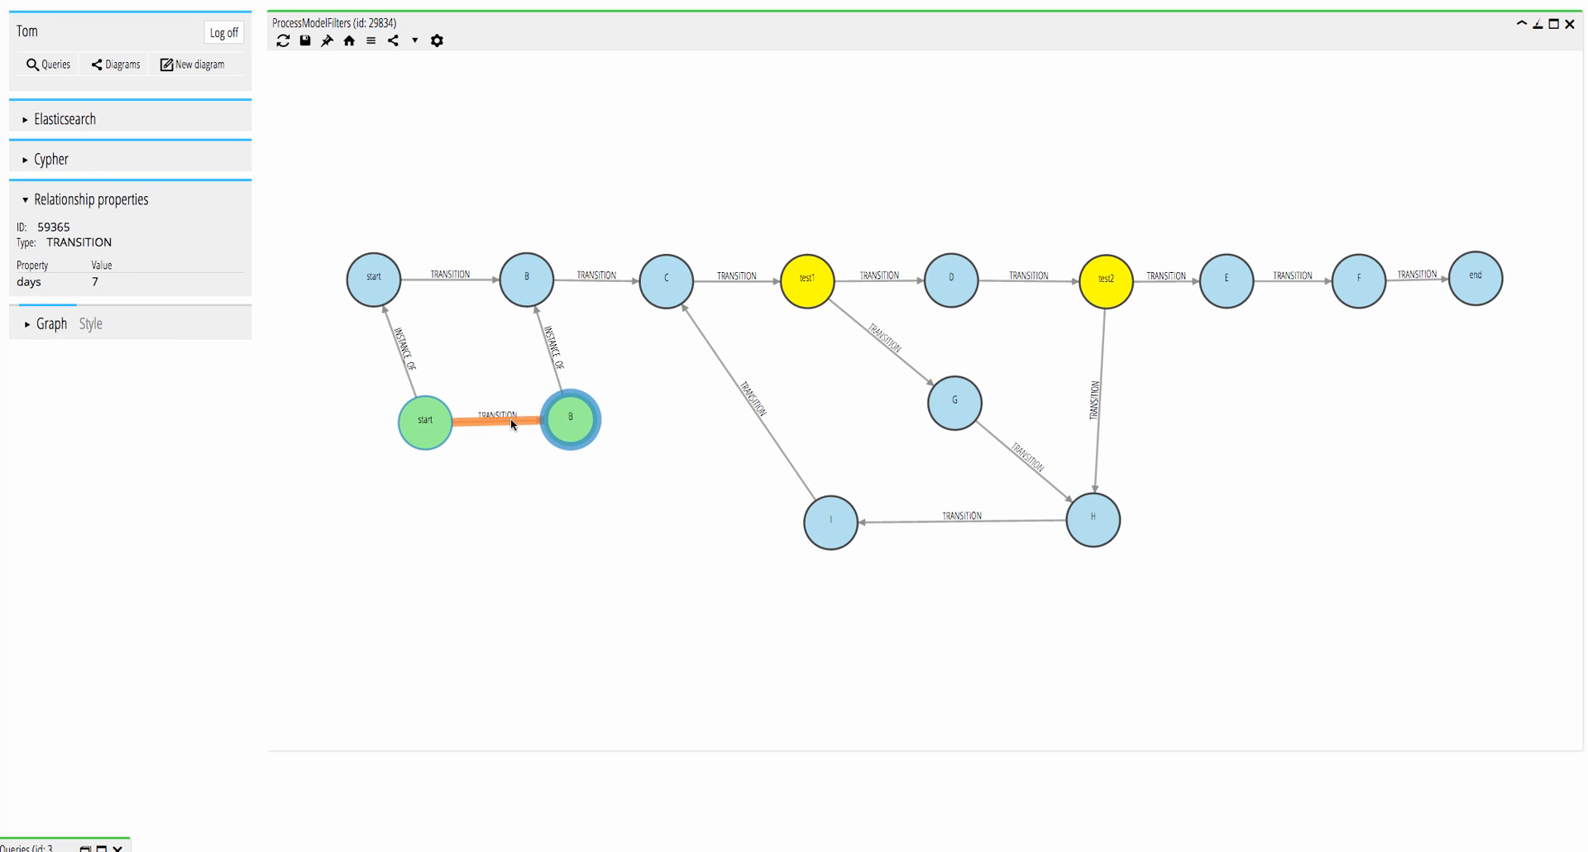
left_click(473, 280)
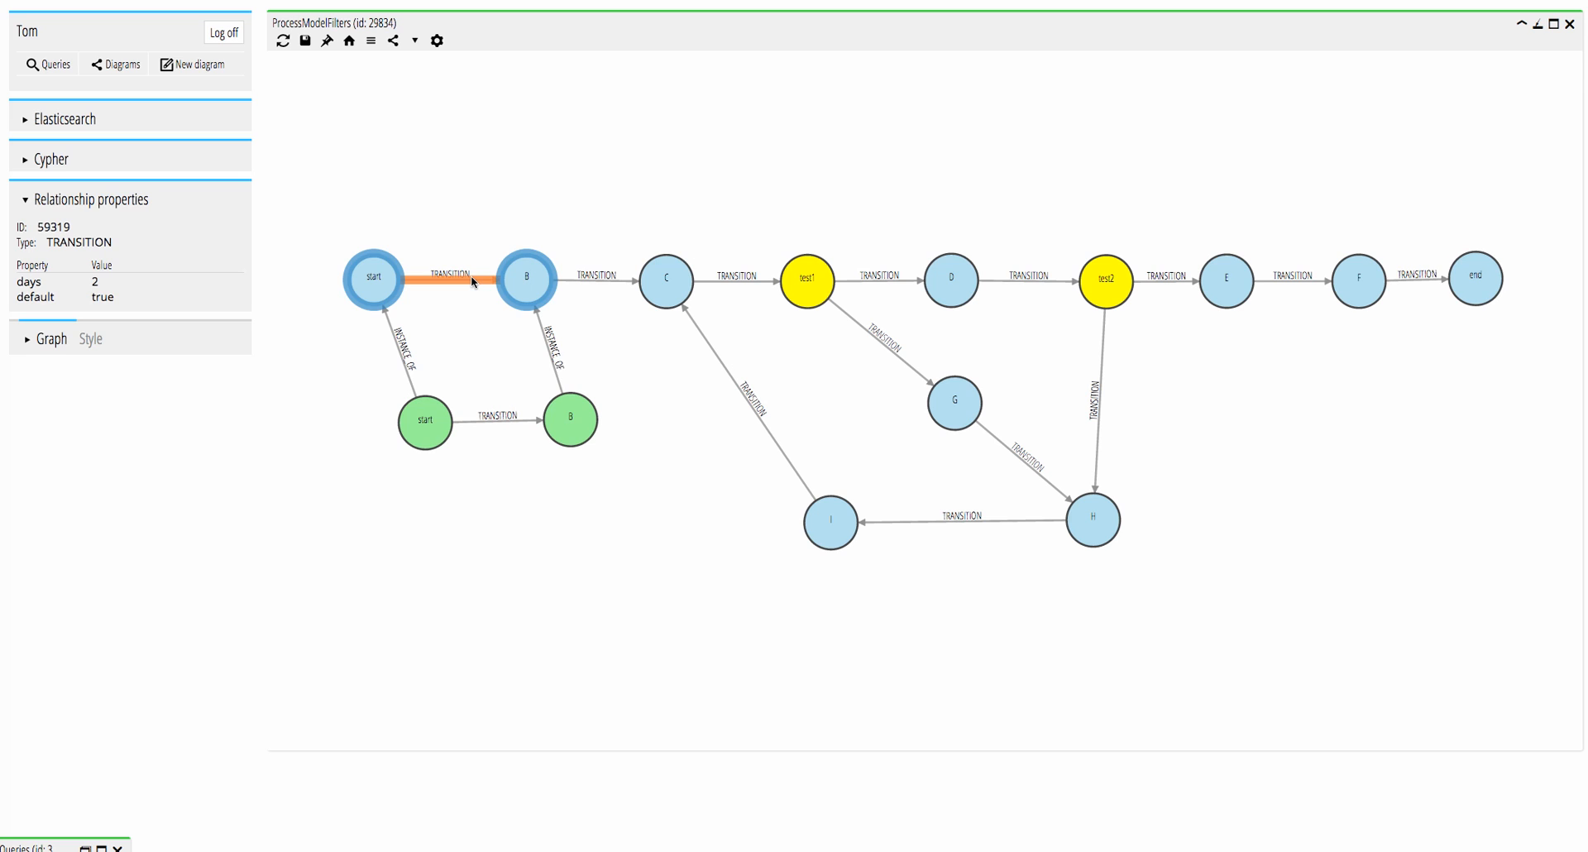
left_click(576, 429)
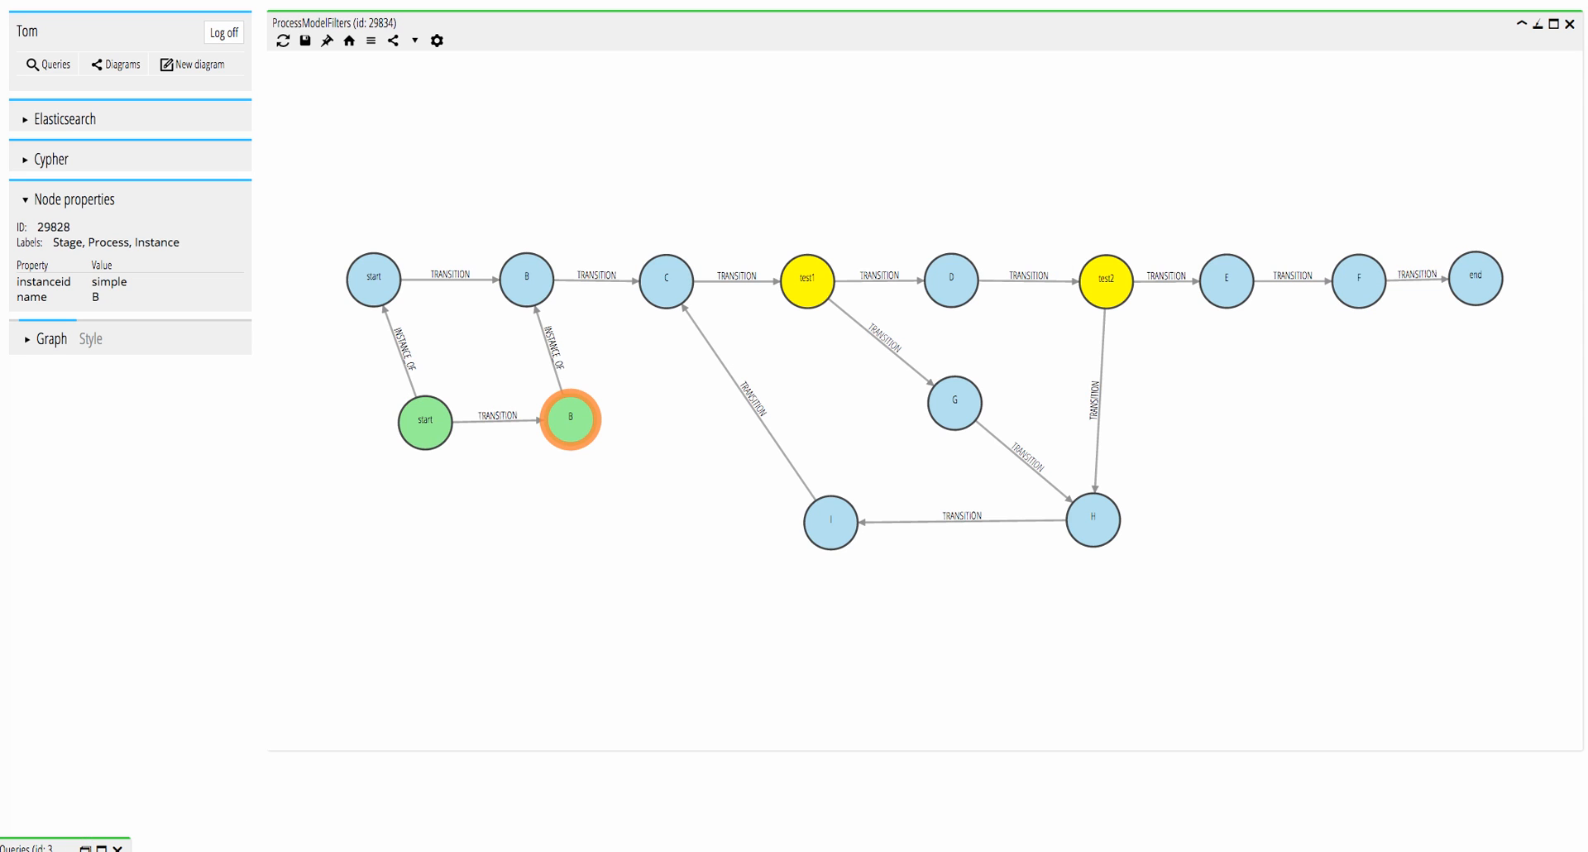
Run the Get ProcessPath {instance} query for instance simple and place its result beside the instance nodes with the query list minimized.
left_click(101, 843)
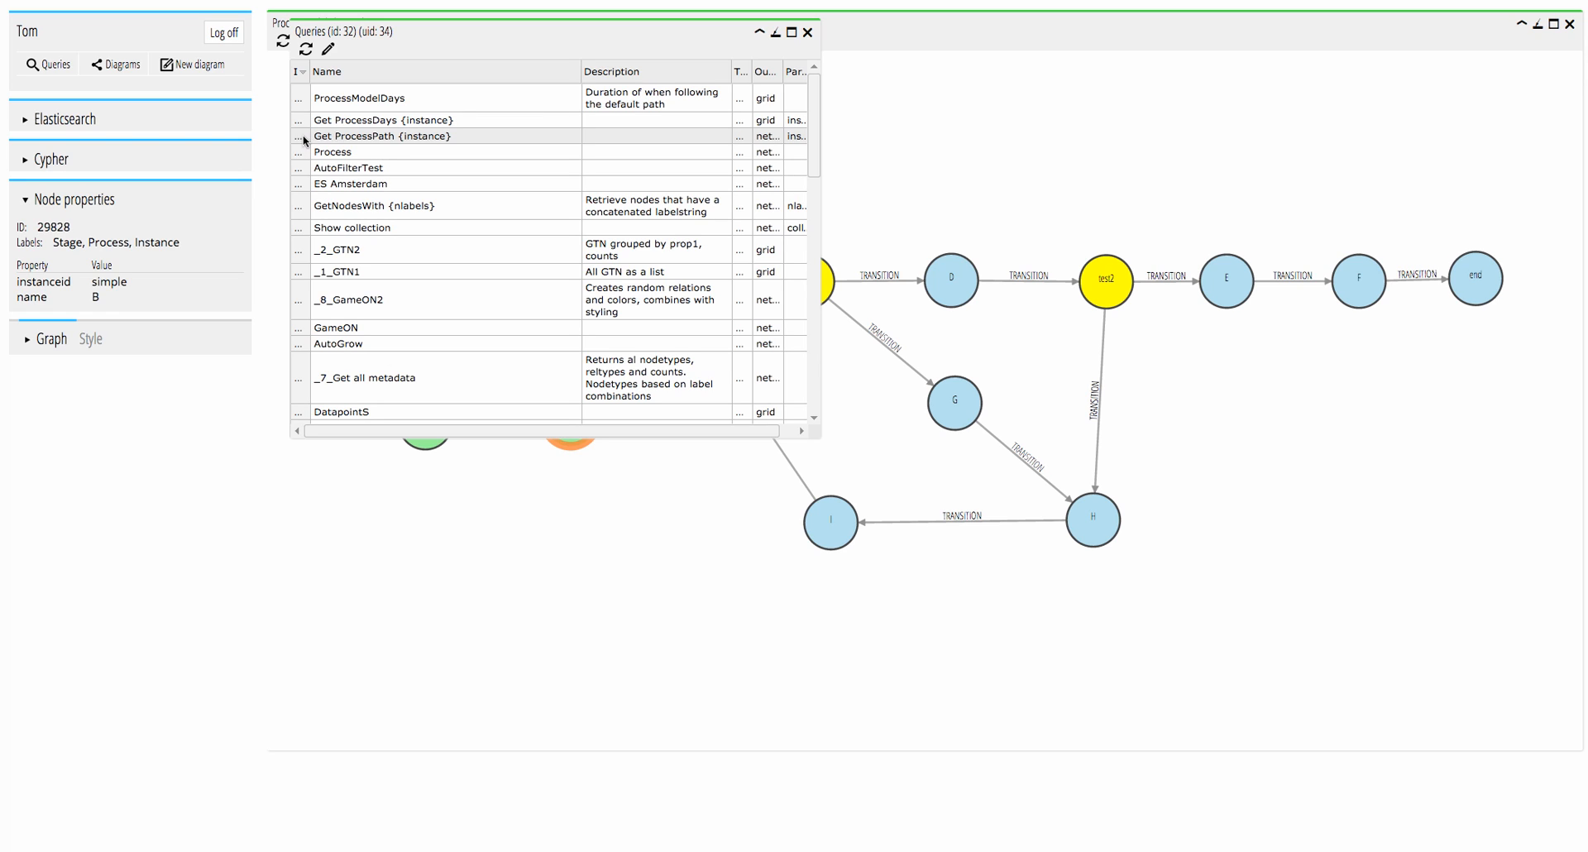
double_click(331, 135)
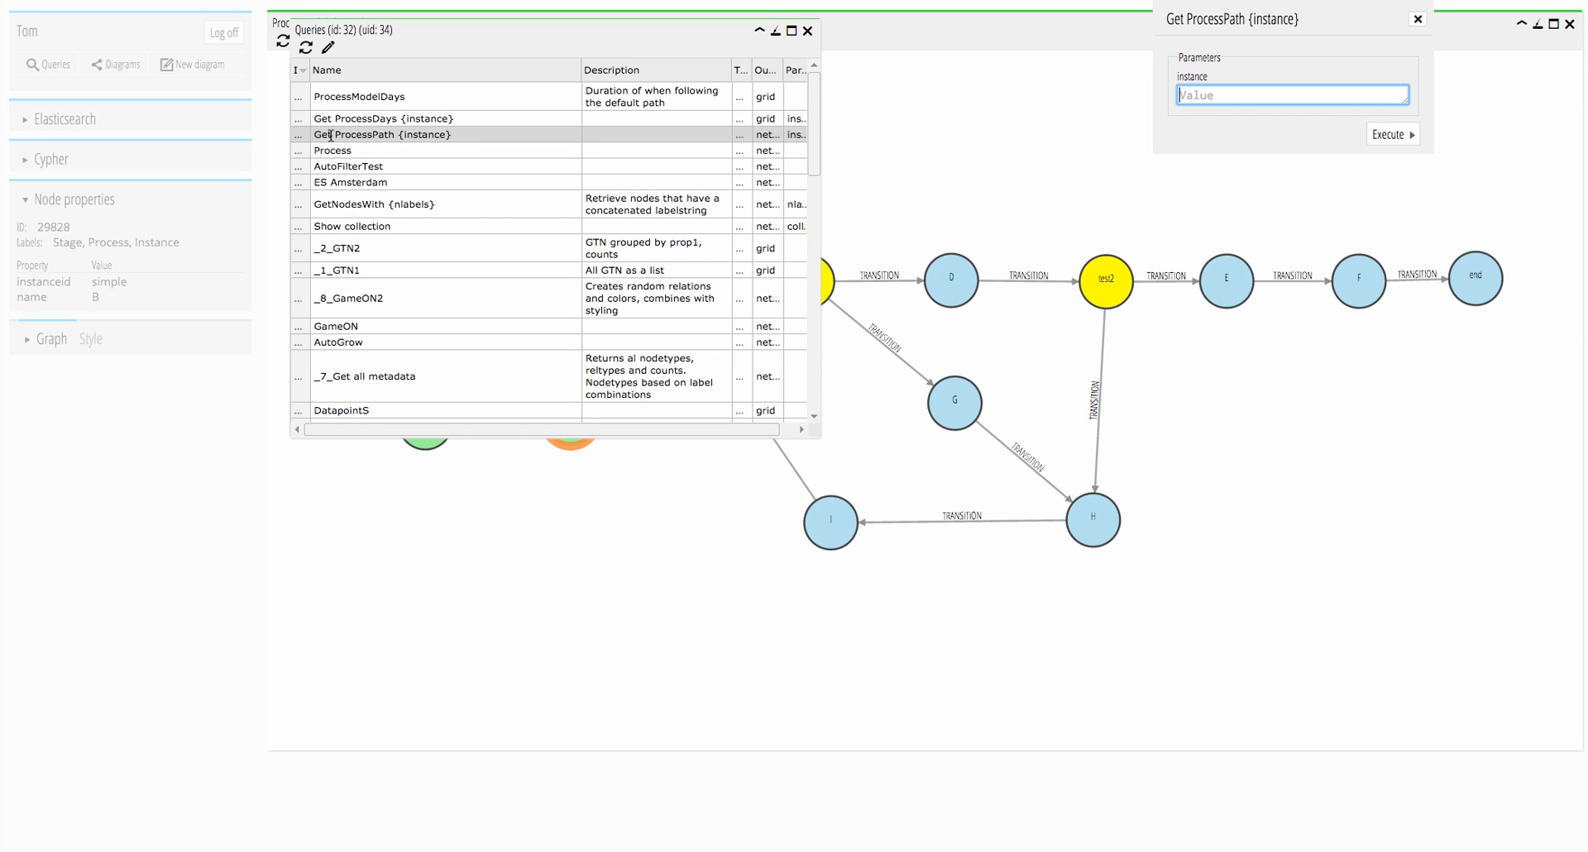
type("simple")
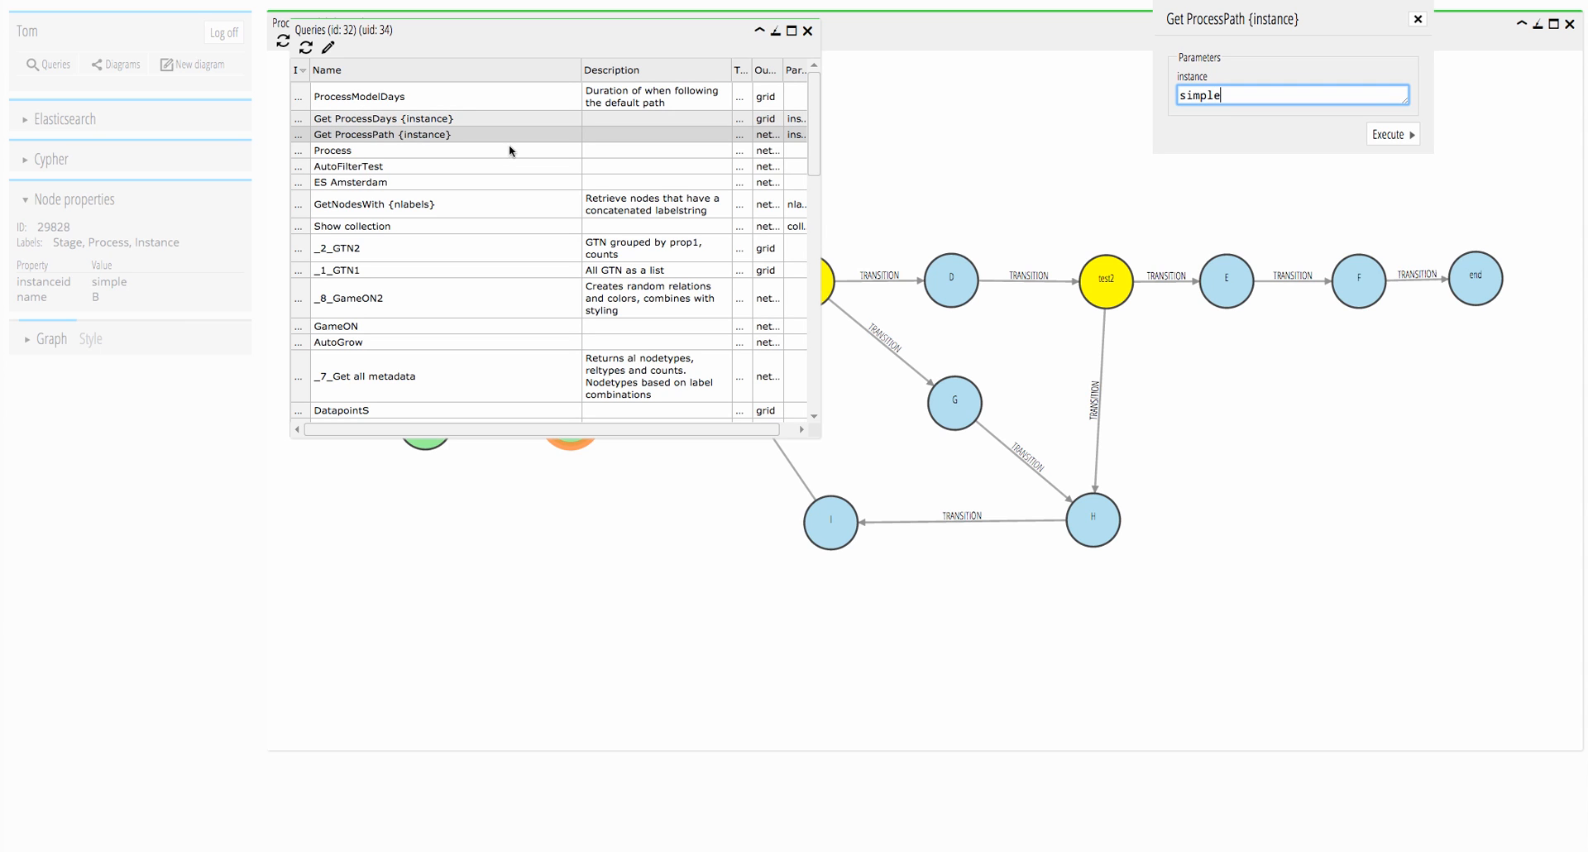
left_click(1393, 134)
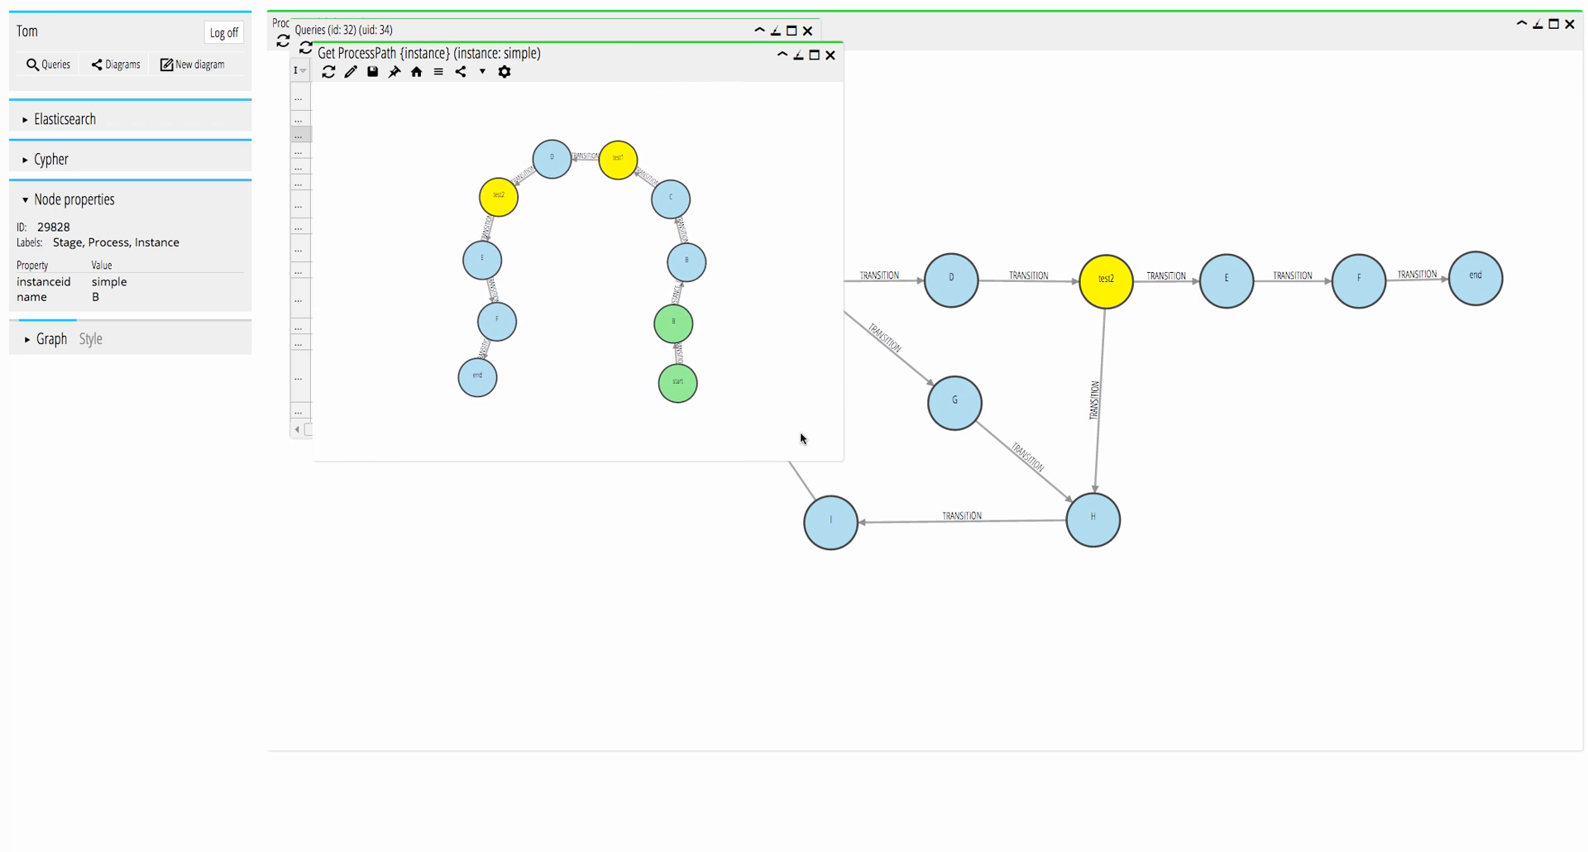
left_click_drag(585, 76, 1163, 71)
left_click(775, 31)
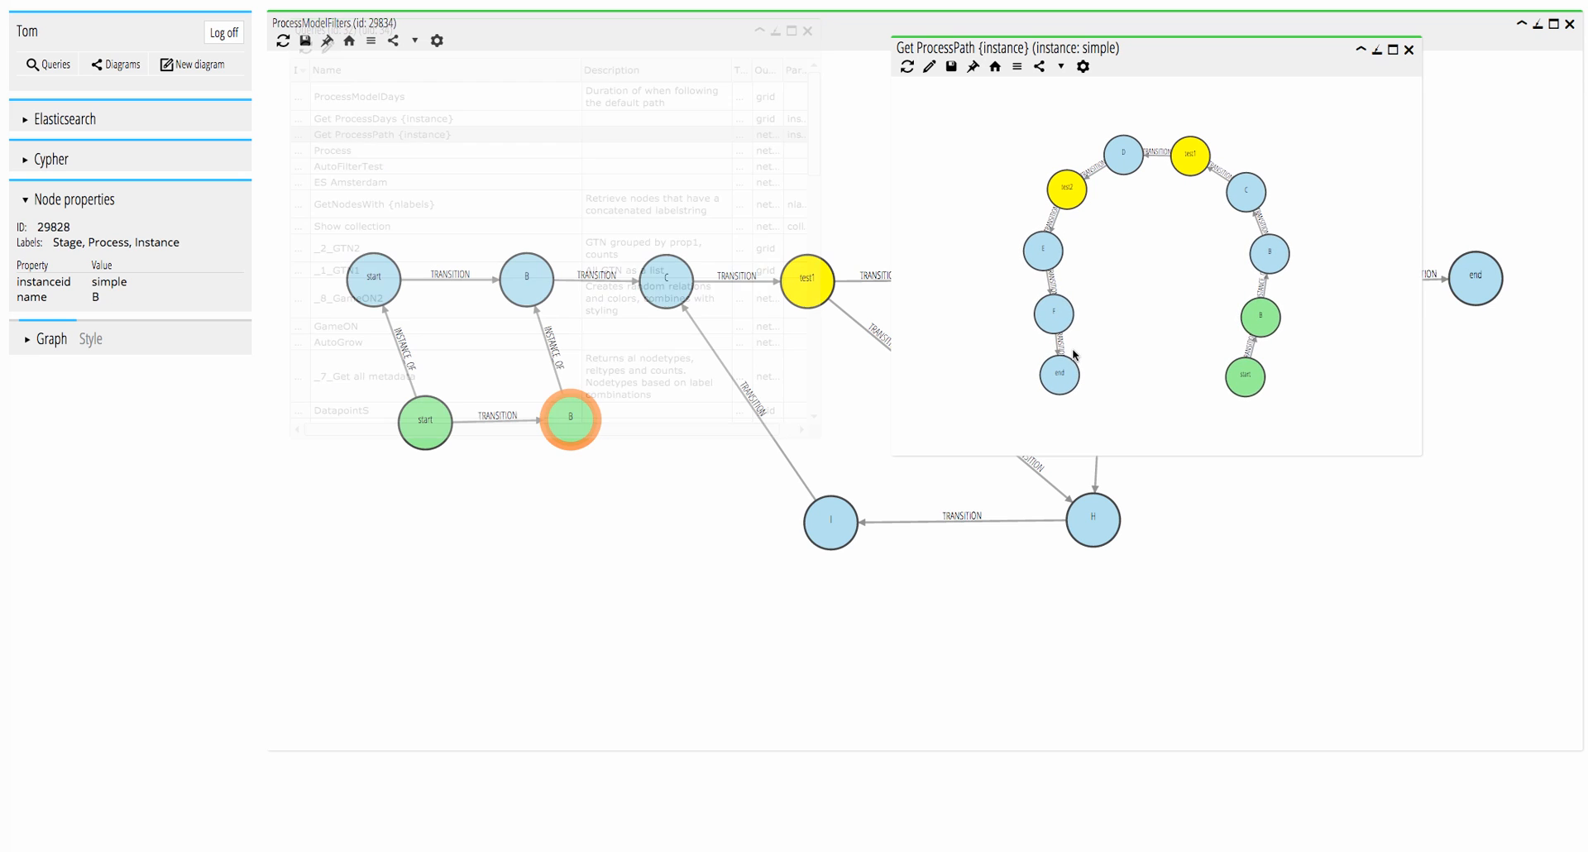
Check the start and B nodes along the resulting path, and compare the start–B transitions of the instance and the model.
left_click(1247, 380)
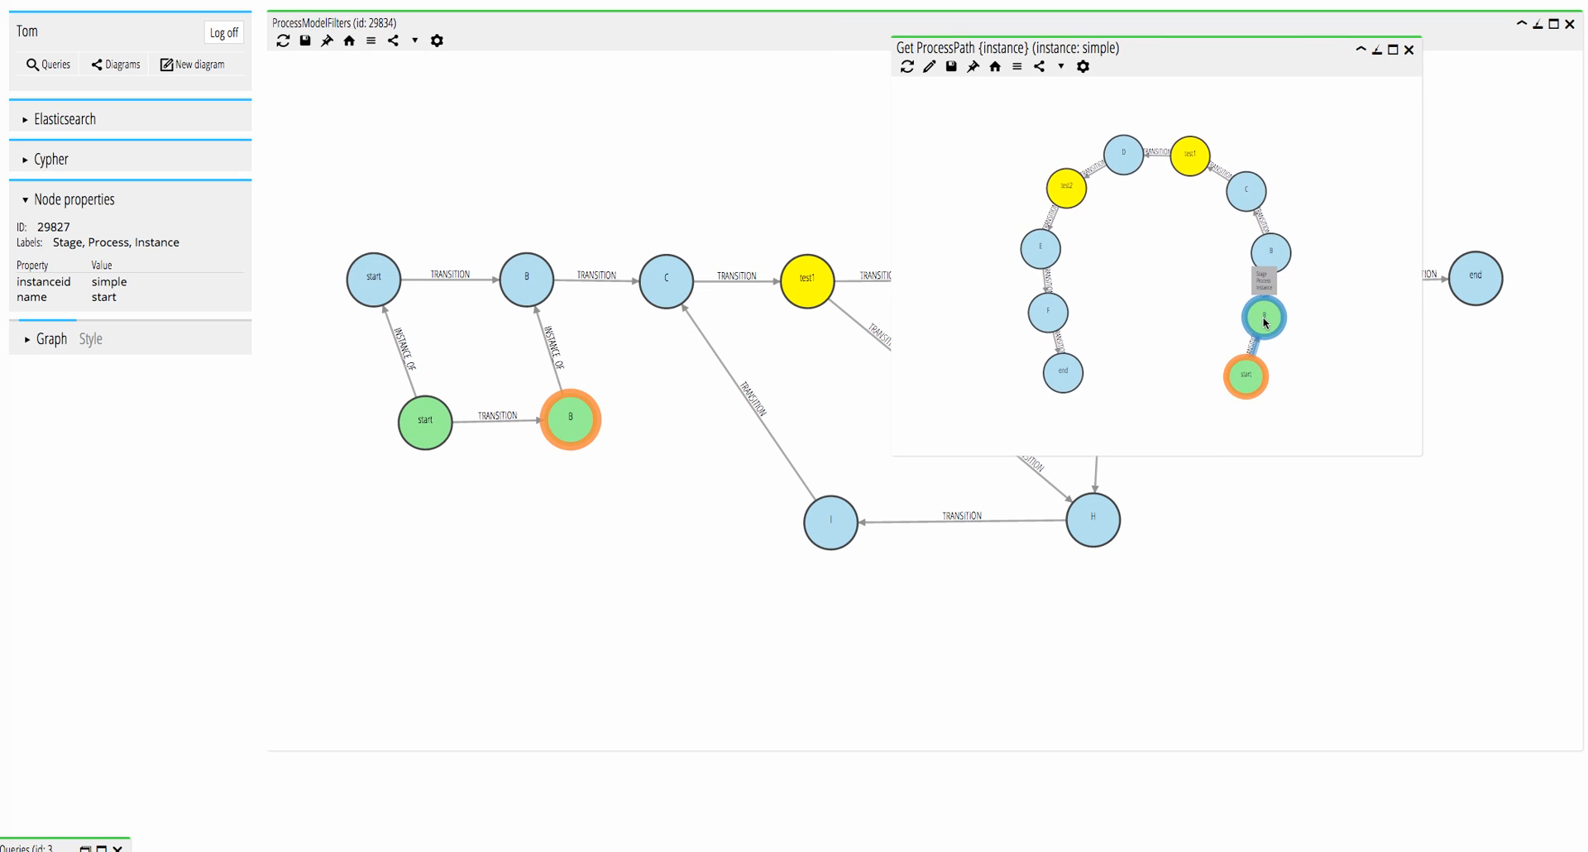
left_click(1264, 323)
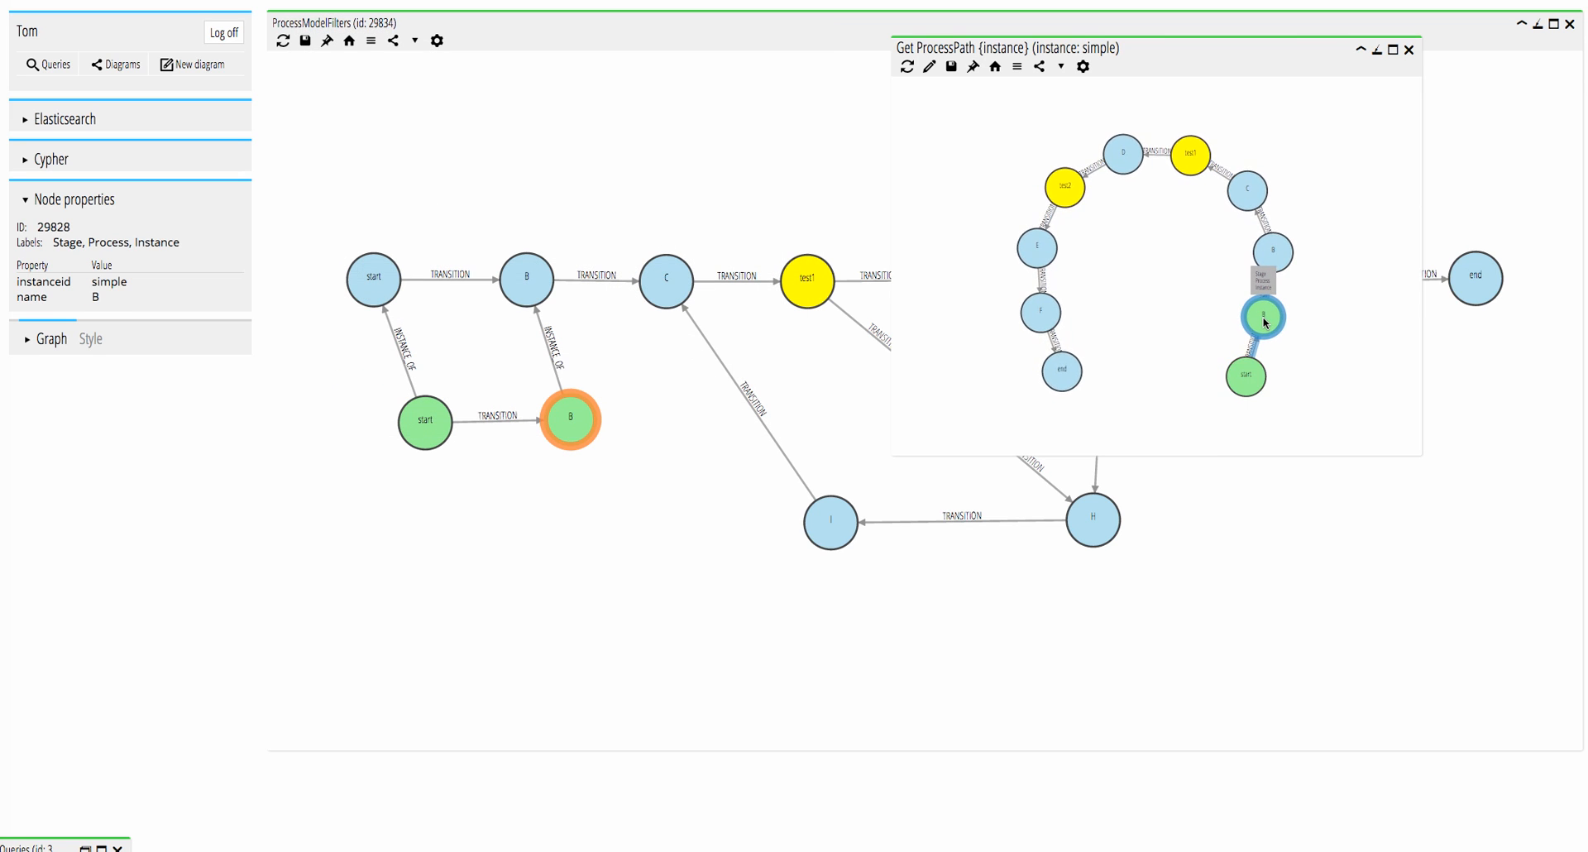
left_click(1274, 266)
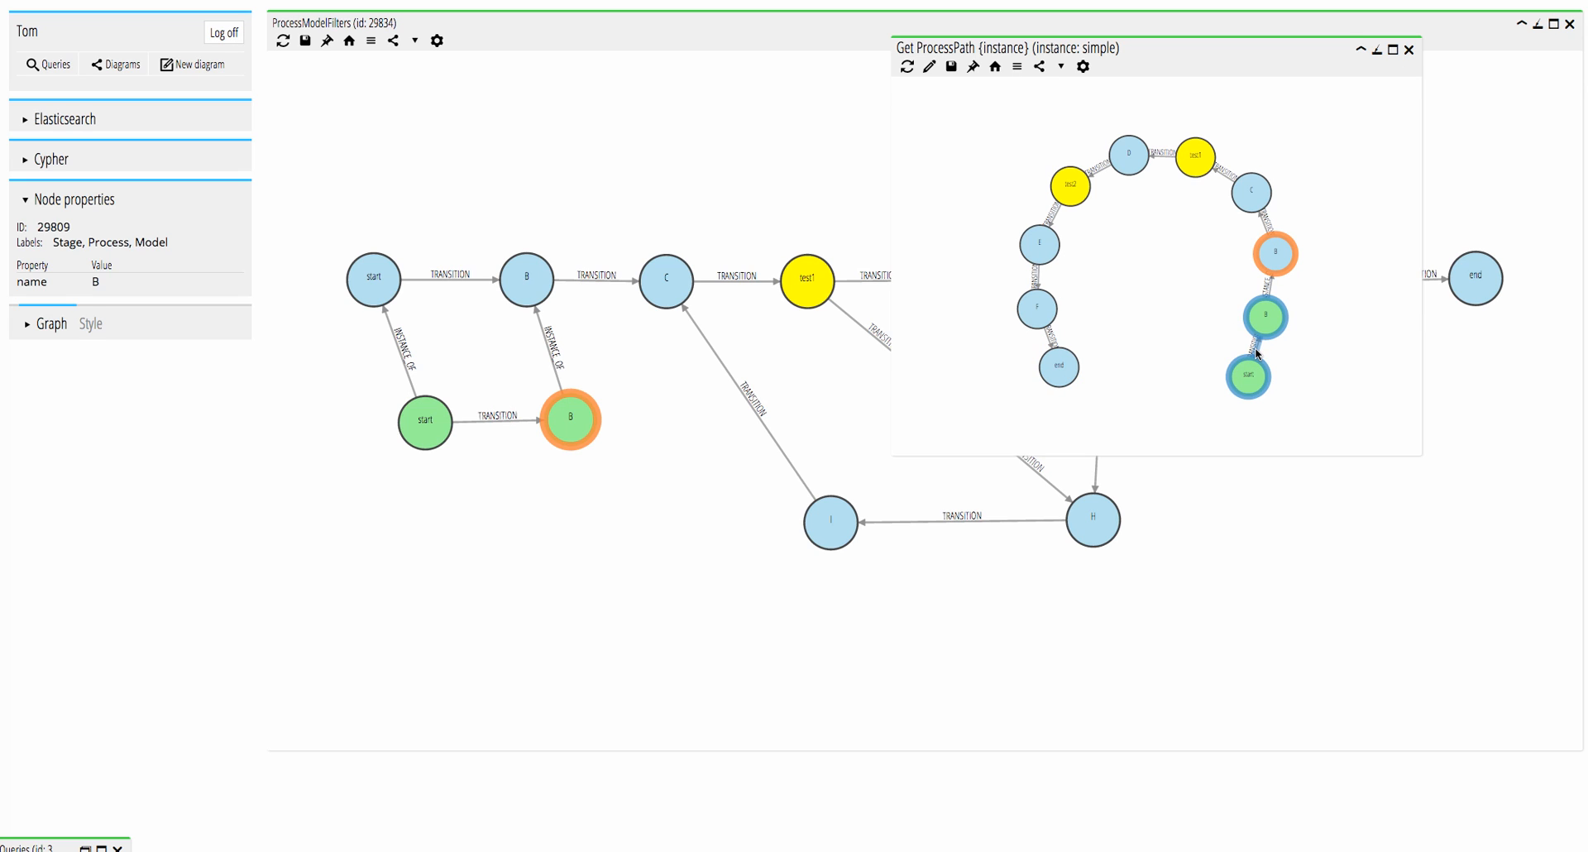
left_click(513, 419)
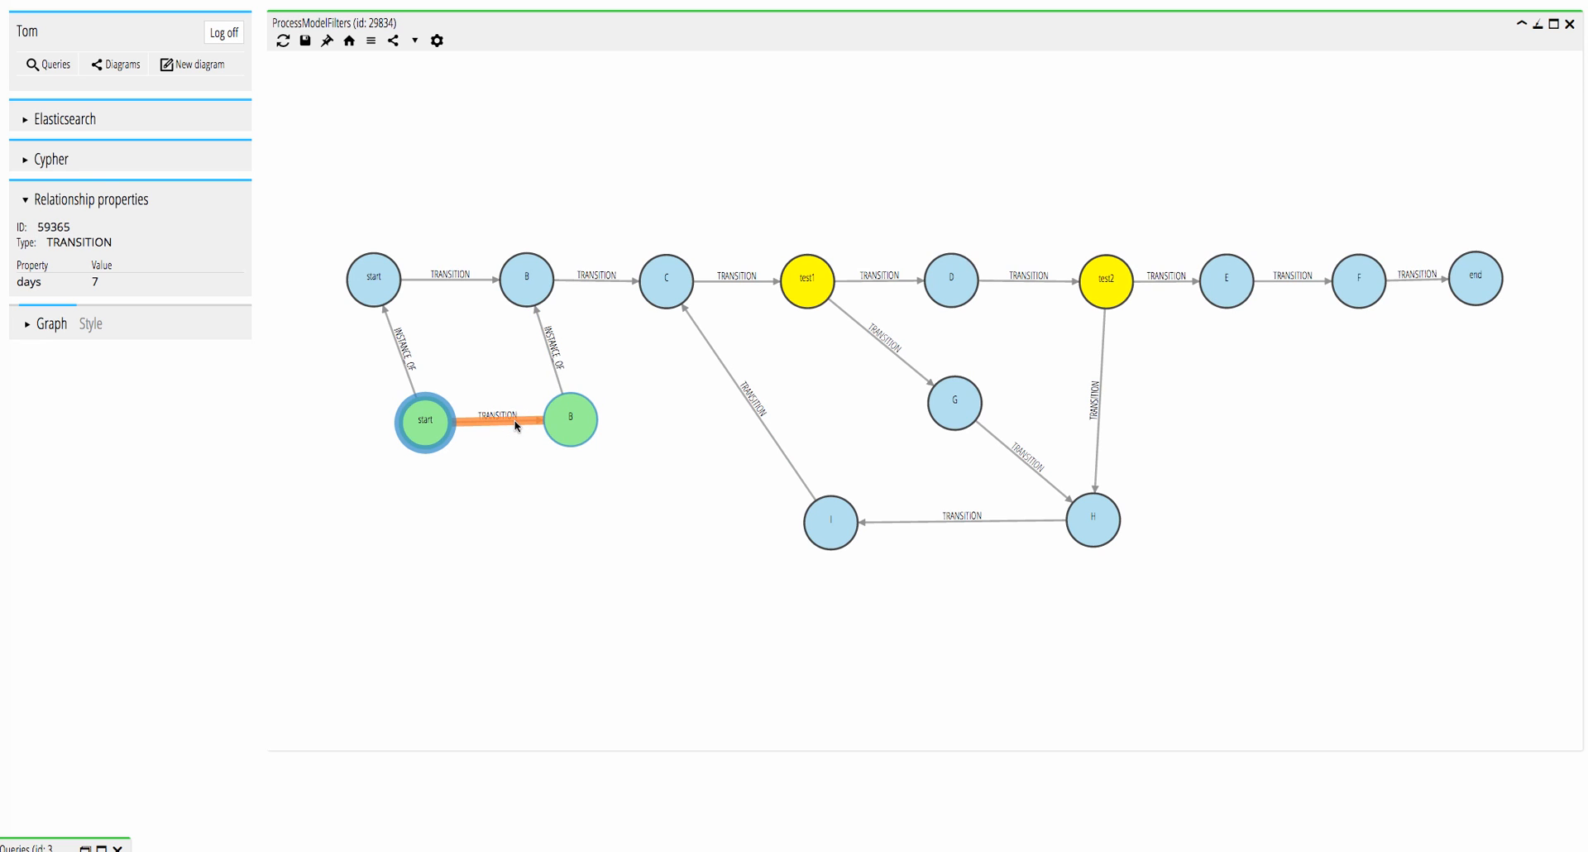
left_click(461, 282)
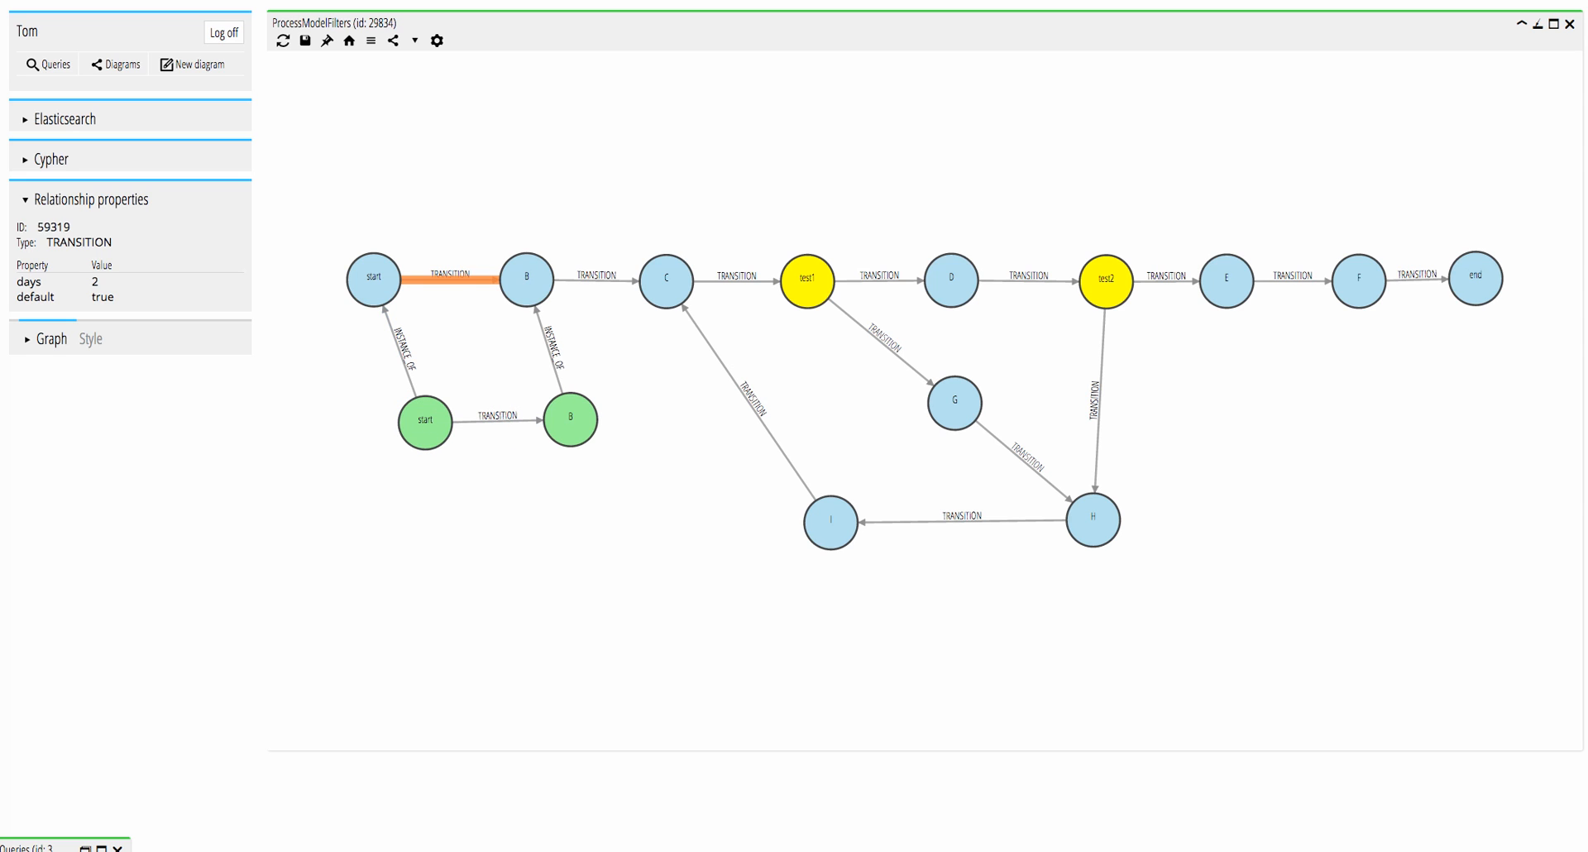
Run the Get ProcessDays {instance} query for instance simple, check the expected days, and clear the result and query list from view.
left_click(85, 847)
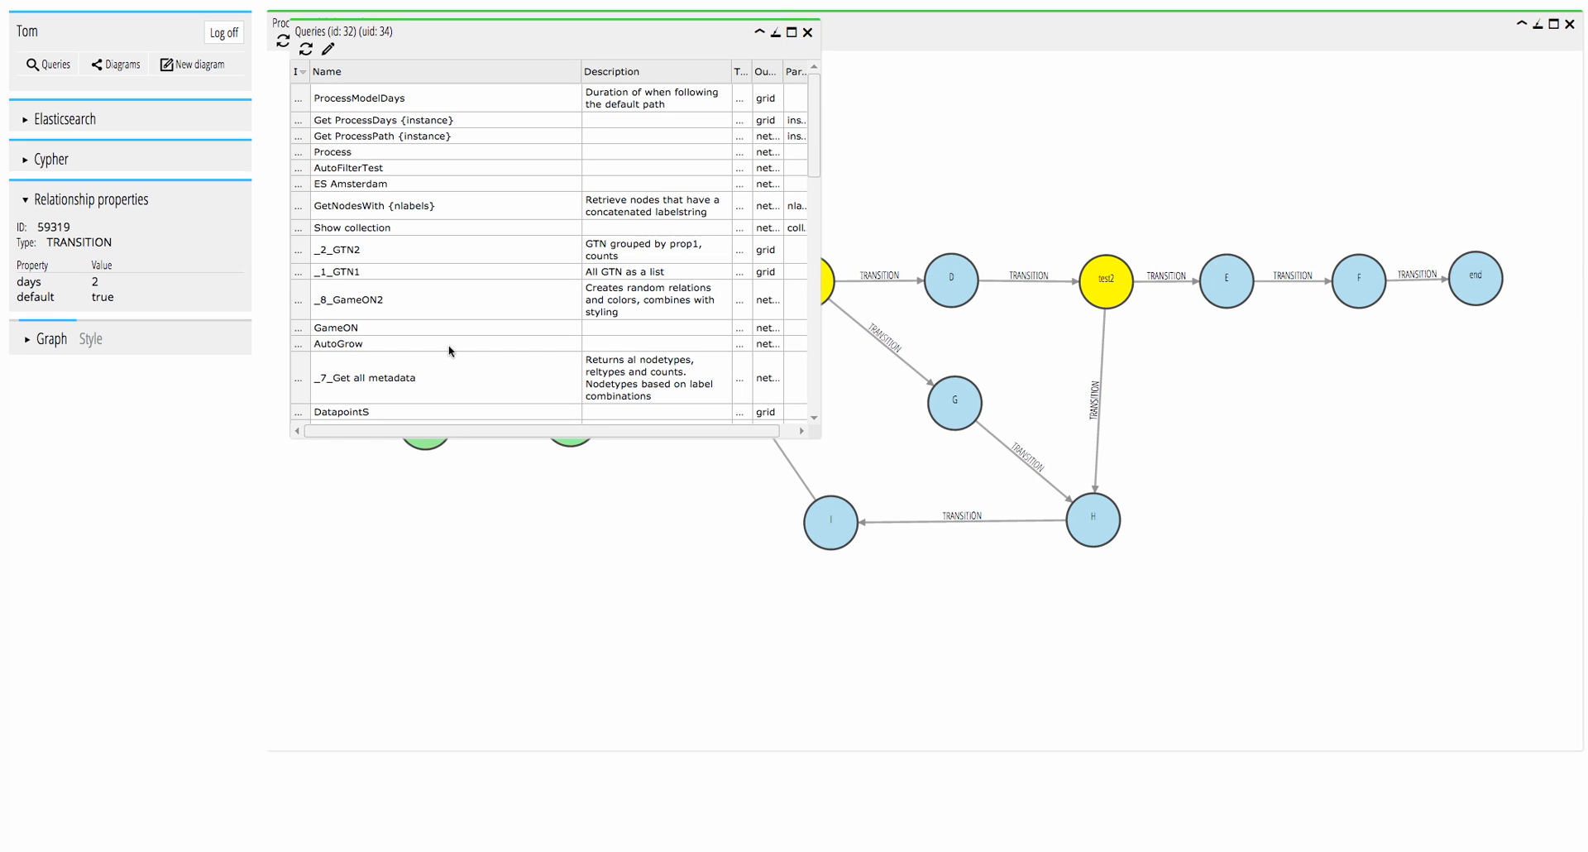
double_click(376, 118)
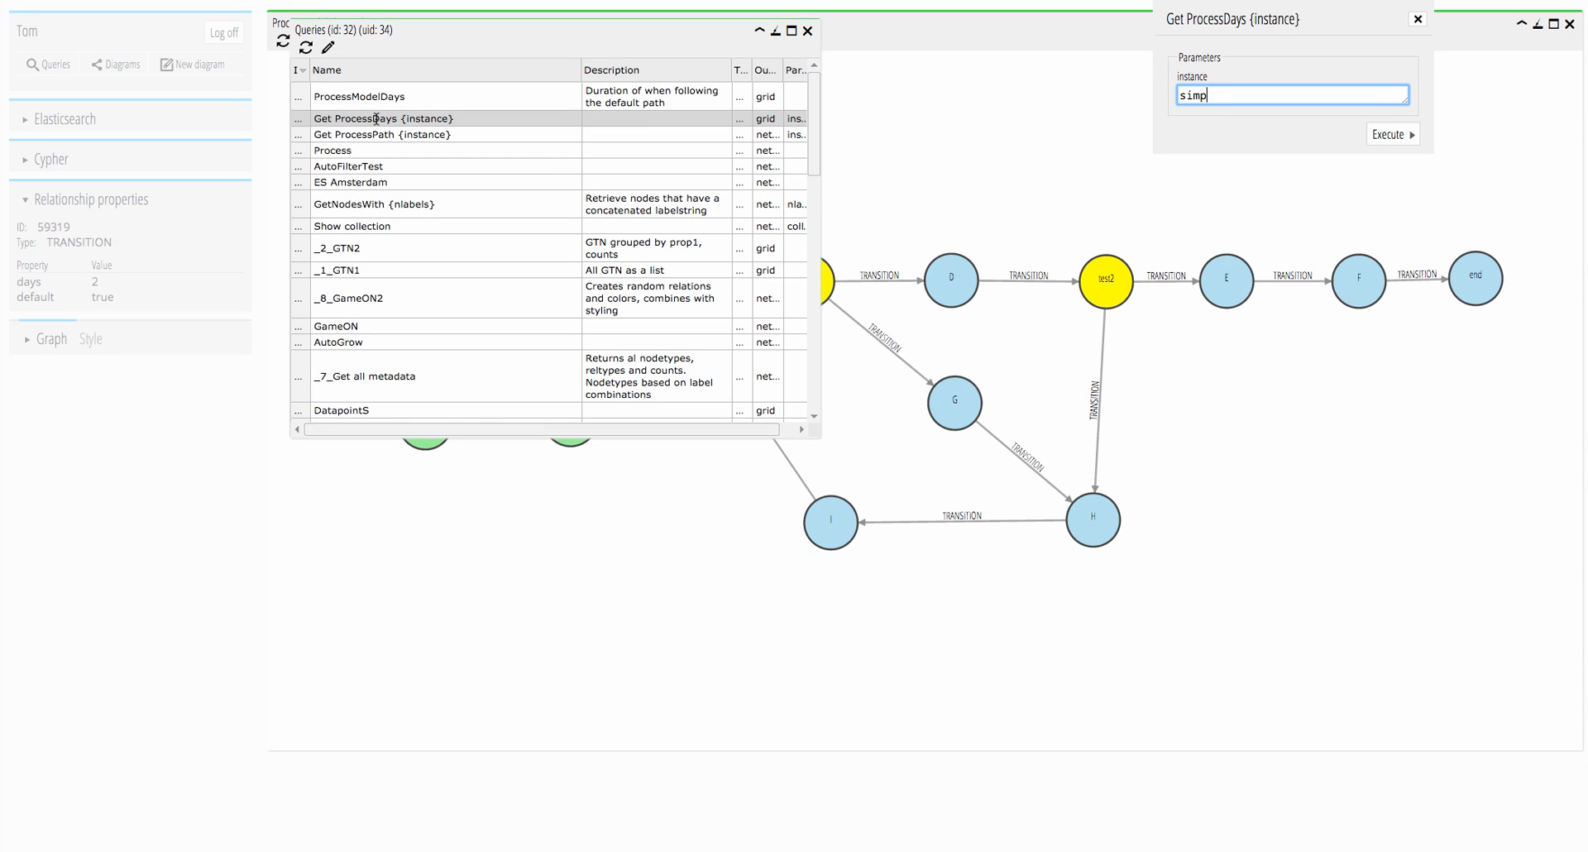
type("le")
left_click(1392, 135)
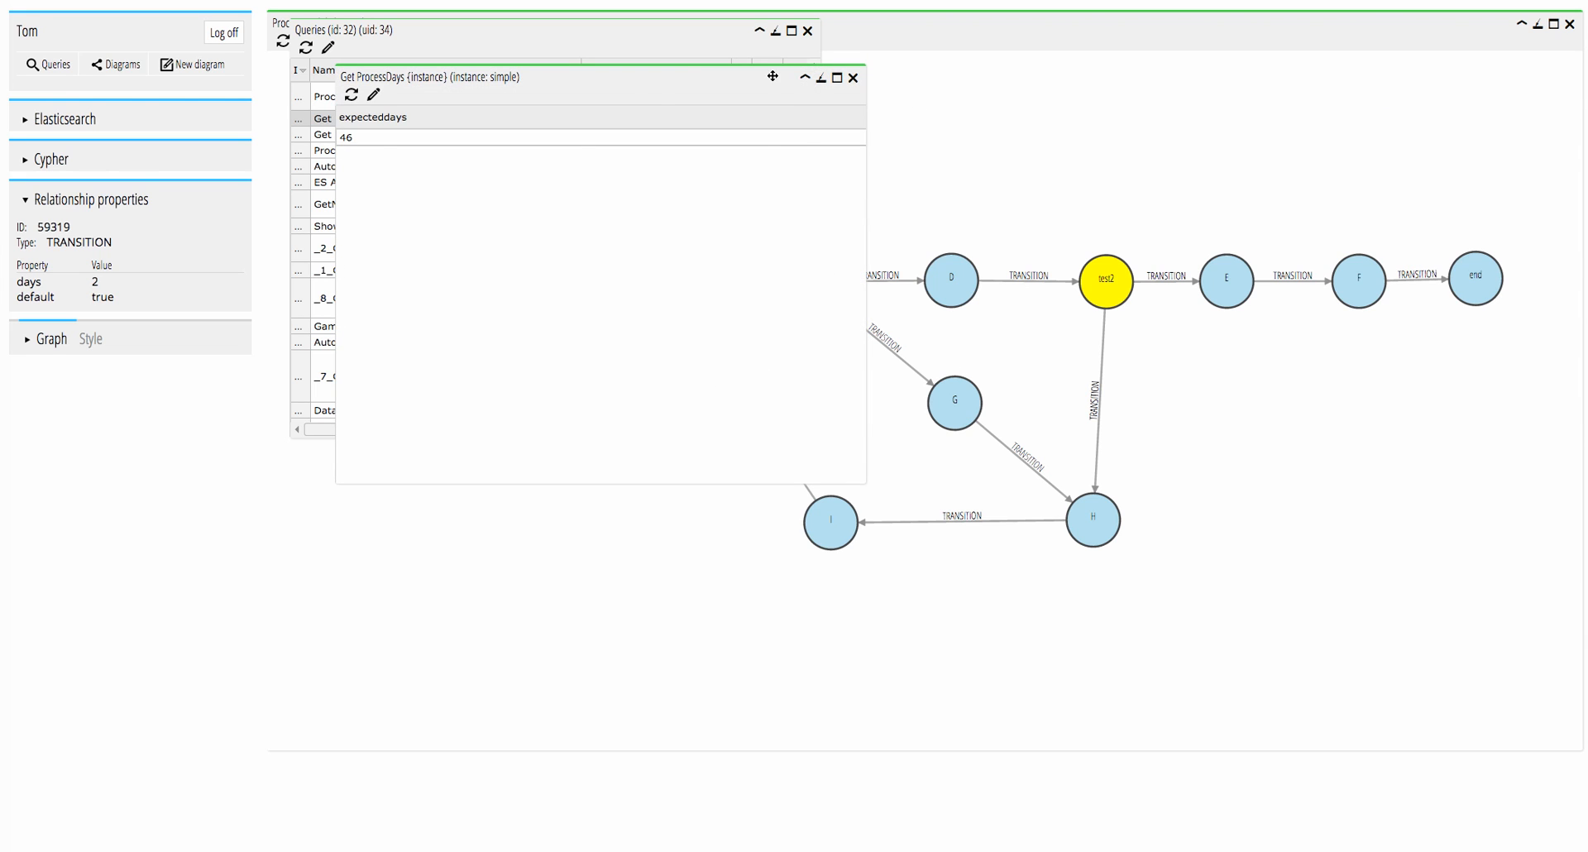
left_click_drag(755, 74, 1261, 79)
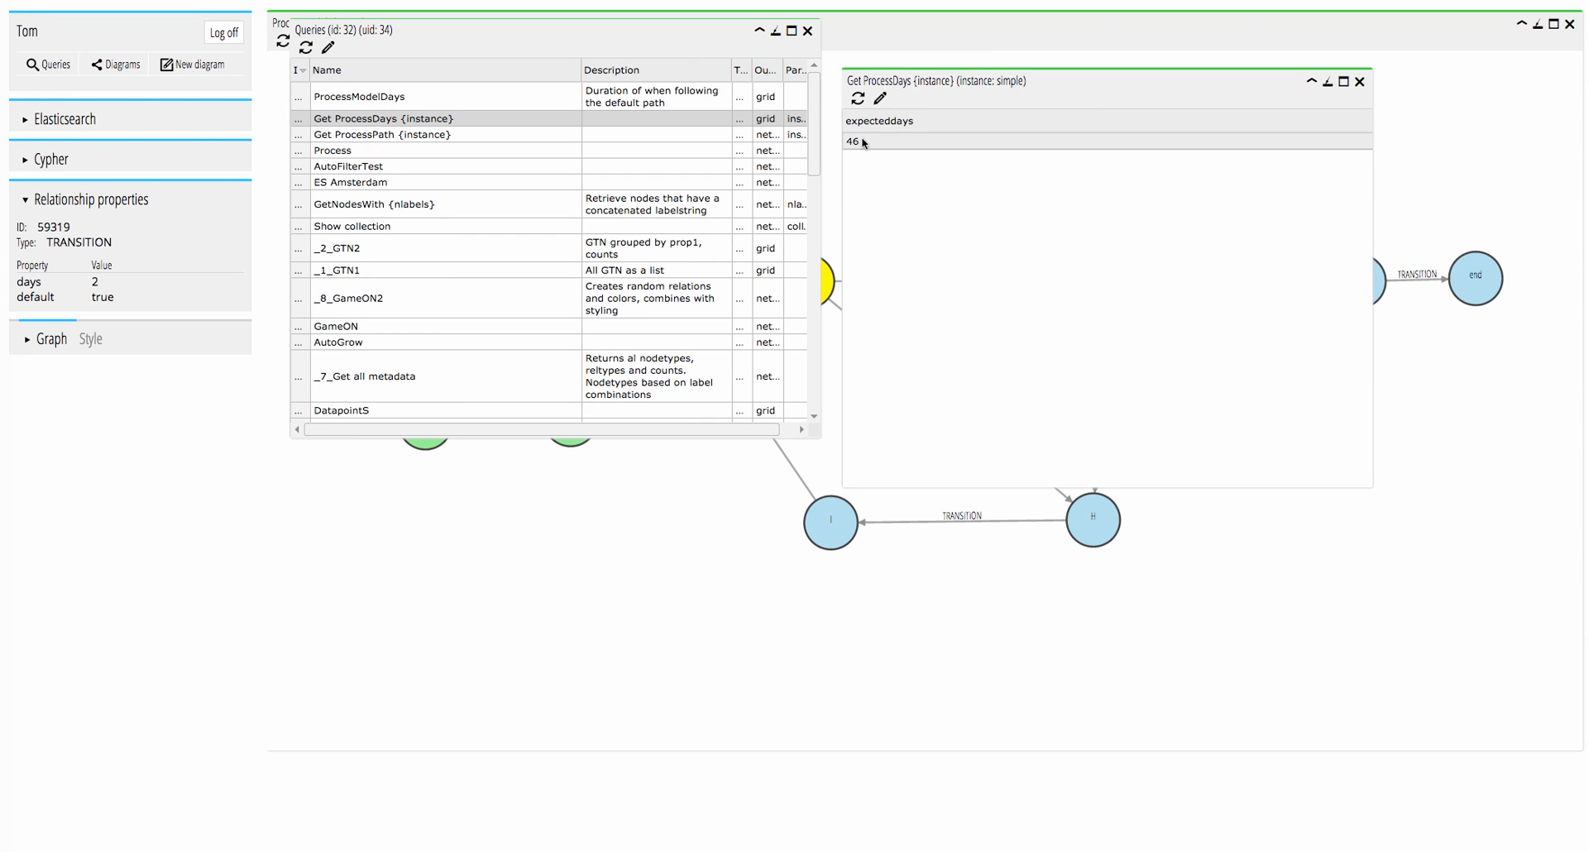
left_click(1359, 82)
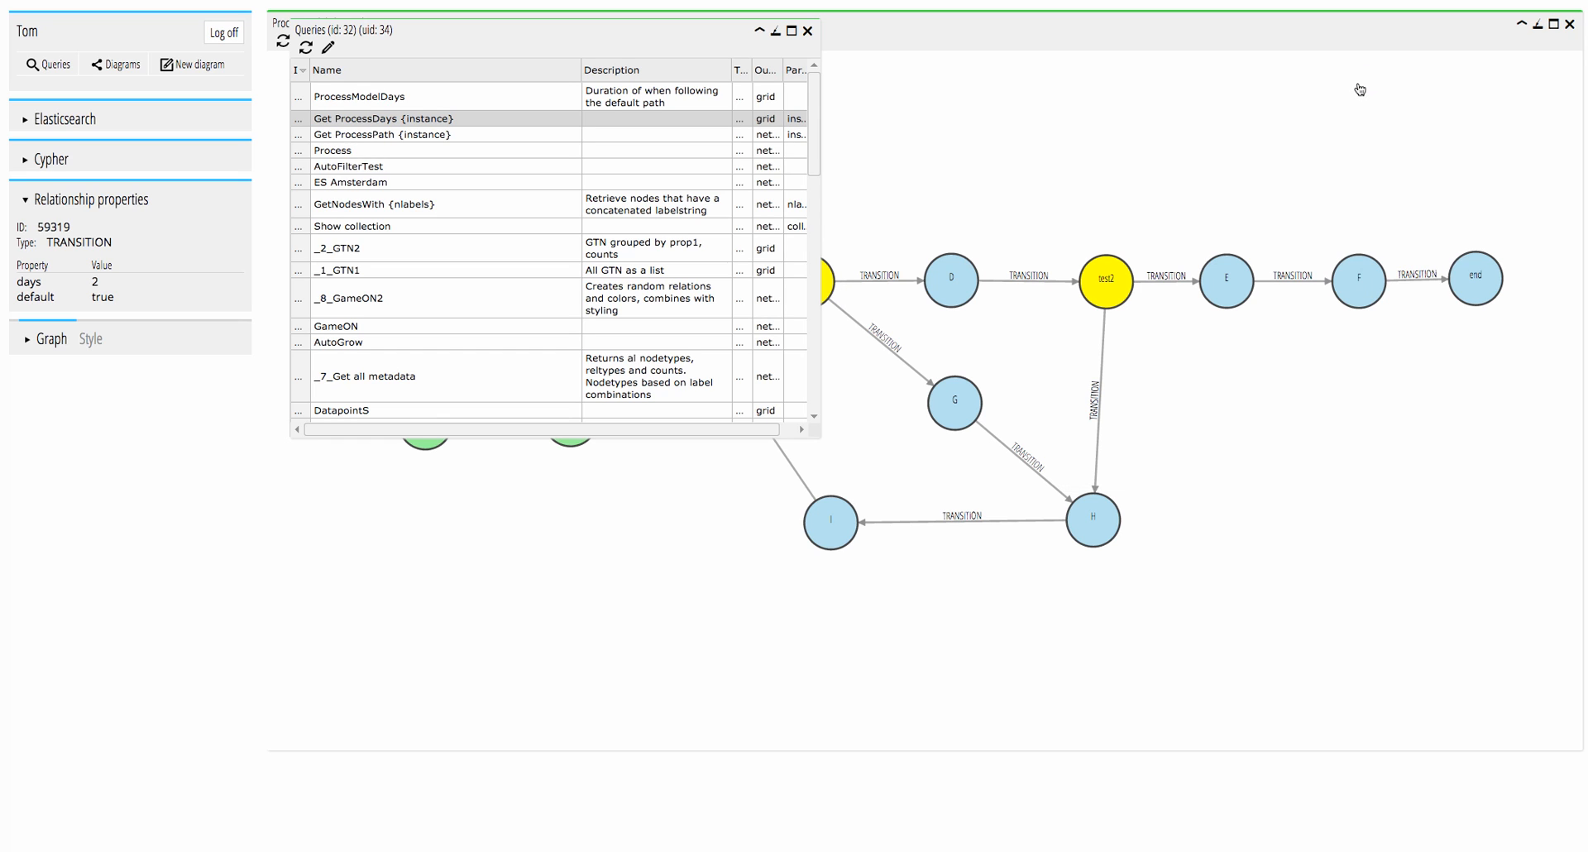
left_click(775, 31)
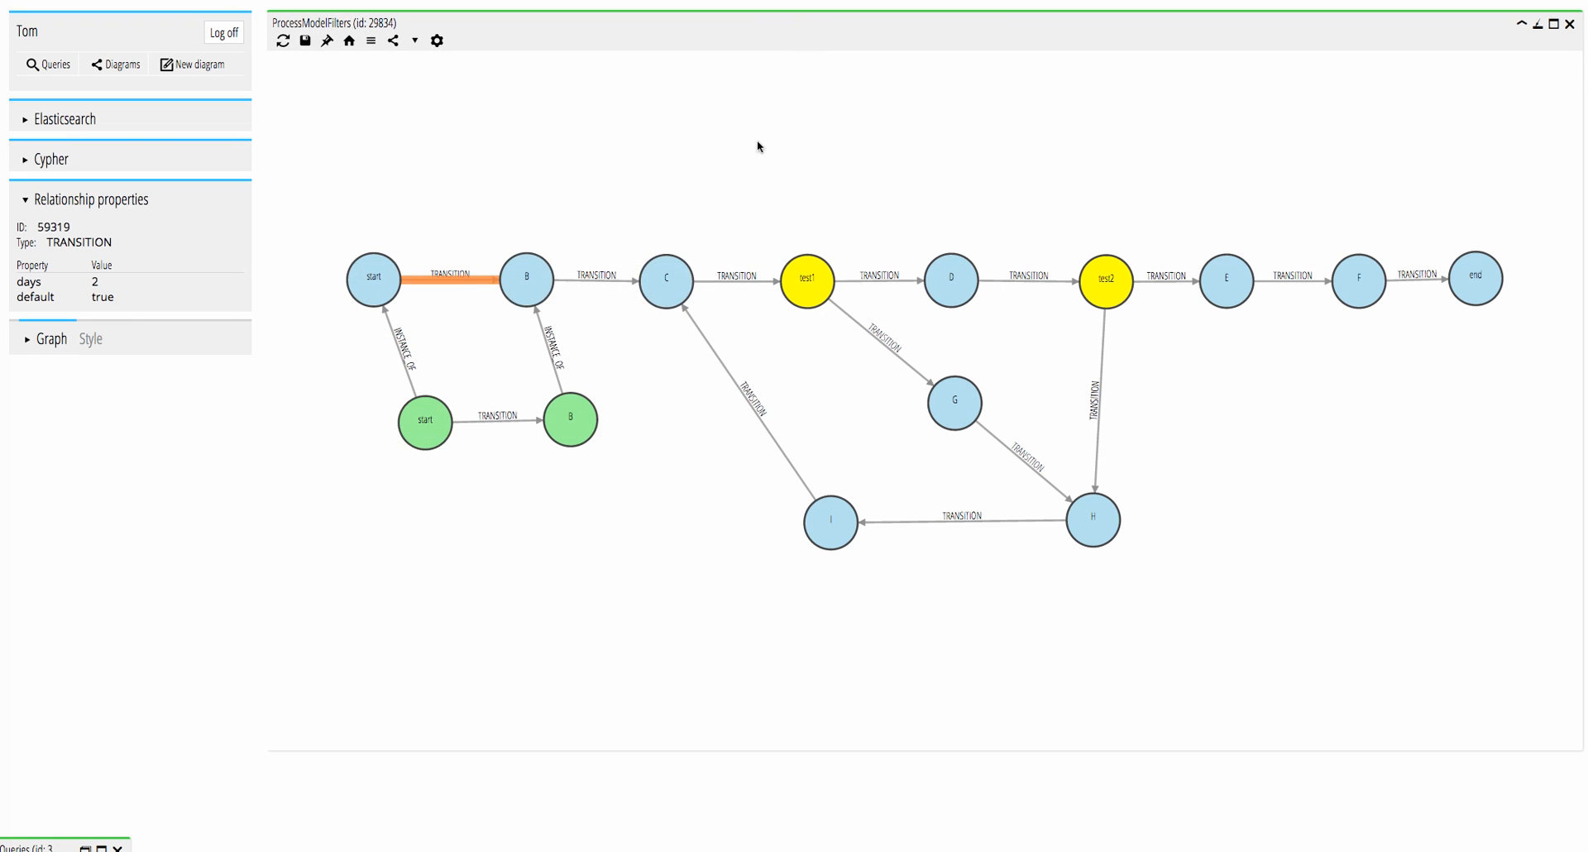
Switch the diagram's instance node filter from simple to :Instance[instanceid=oneloop].
left_click(370, 41)
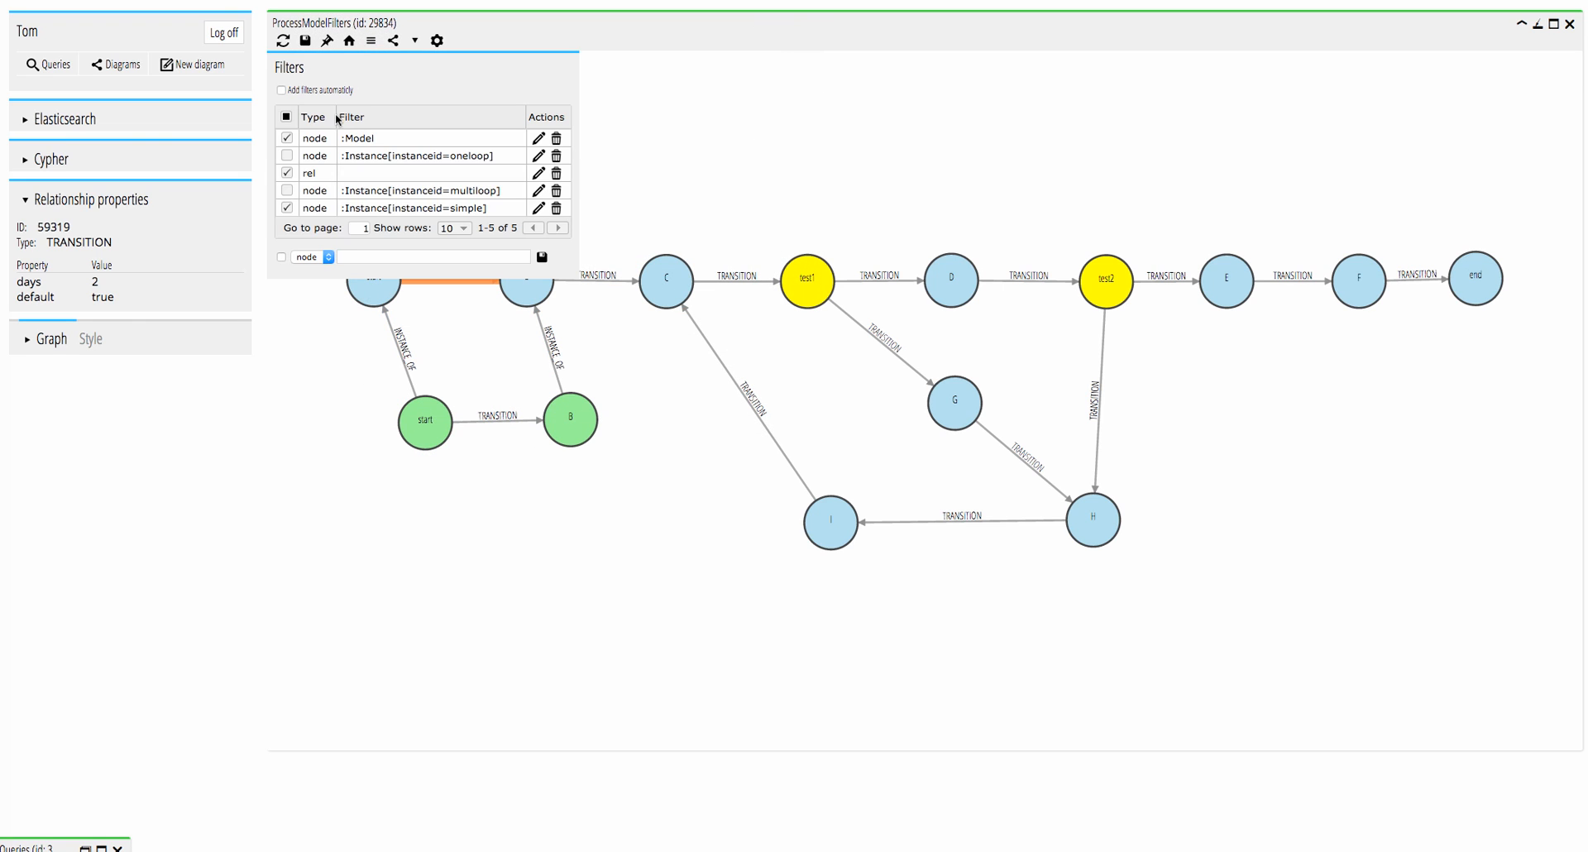
left_click(287, 207)
left_click(286, 157)
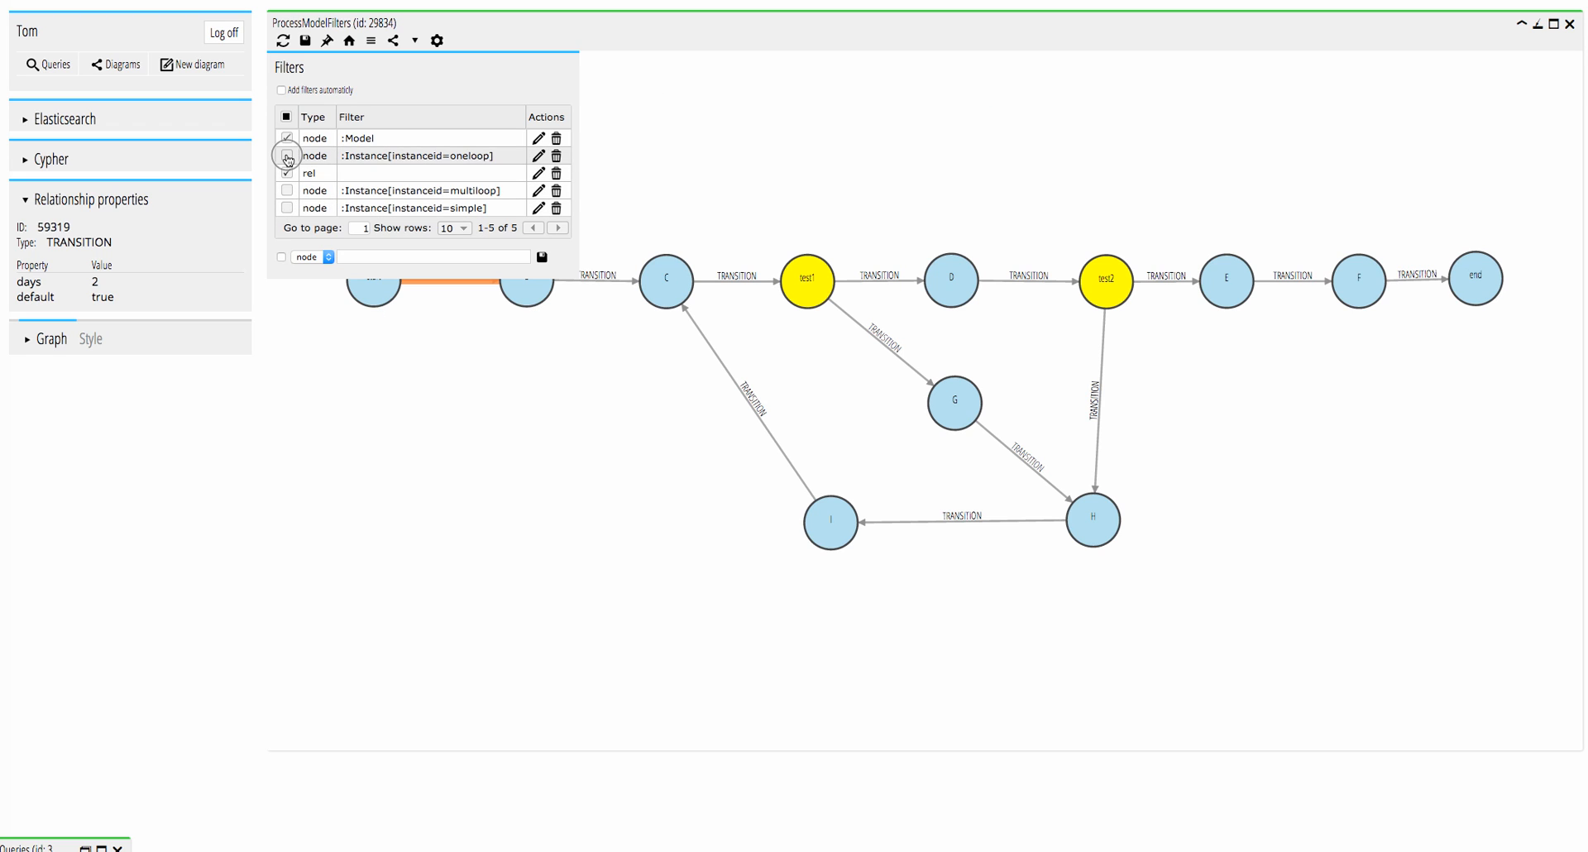
left_click(400, 61)
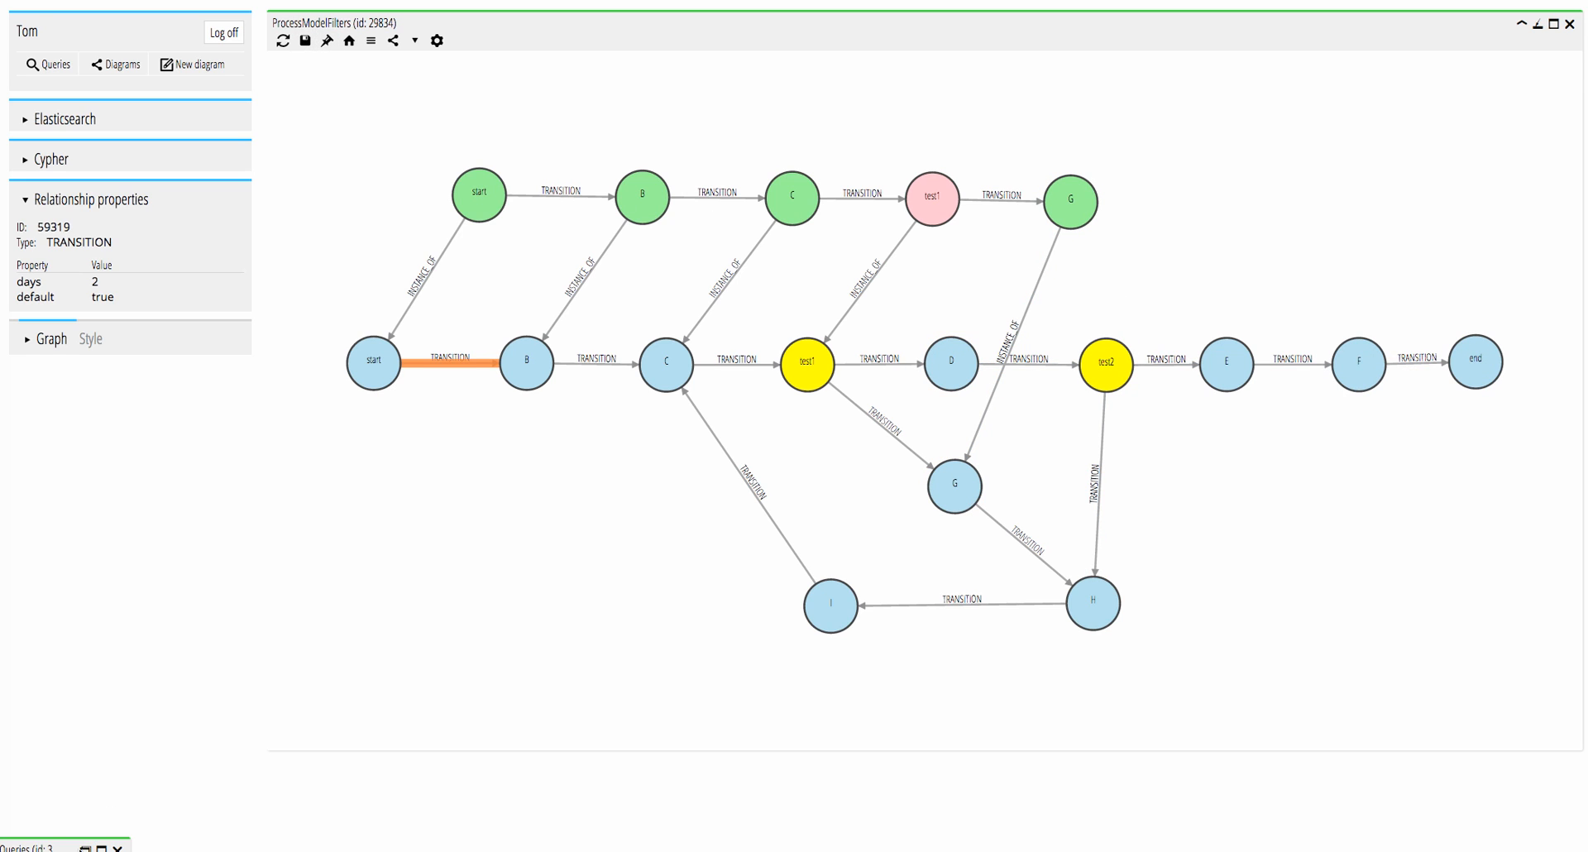
Run the Get ProcessPath {instance} query for instance oneloop, review its path, and close the result with the query list minimized.
left_click(87, 849)
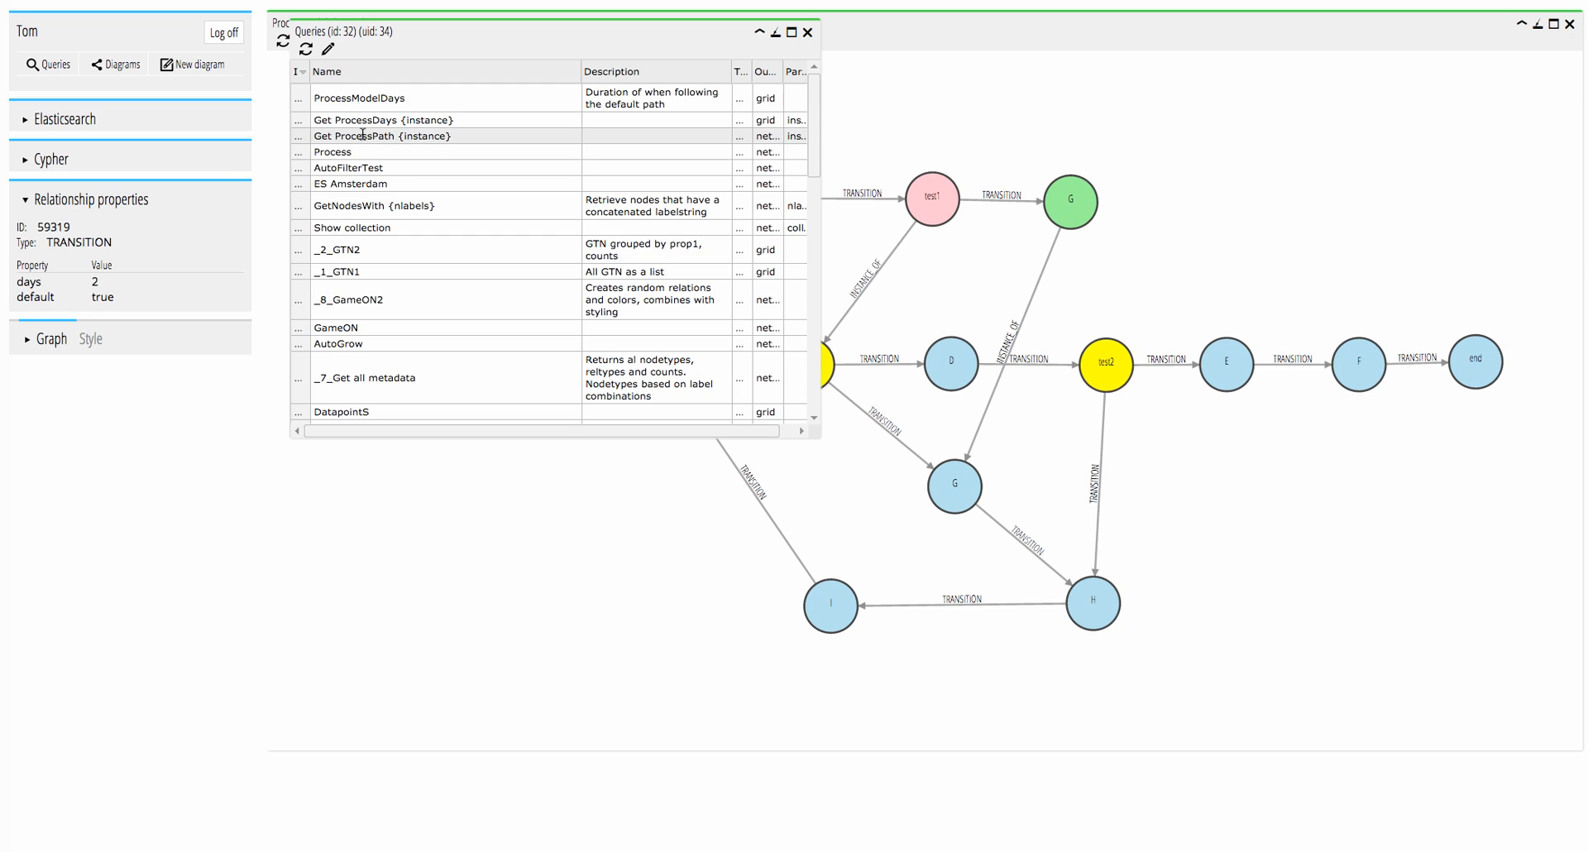
double_click(362, 134)
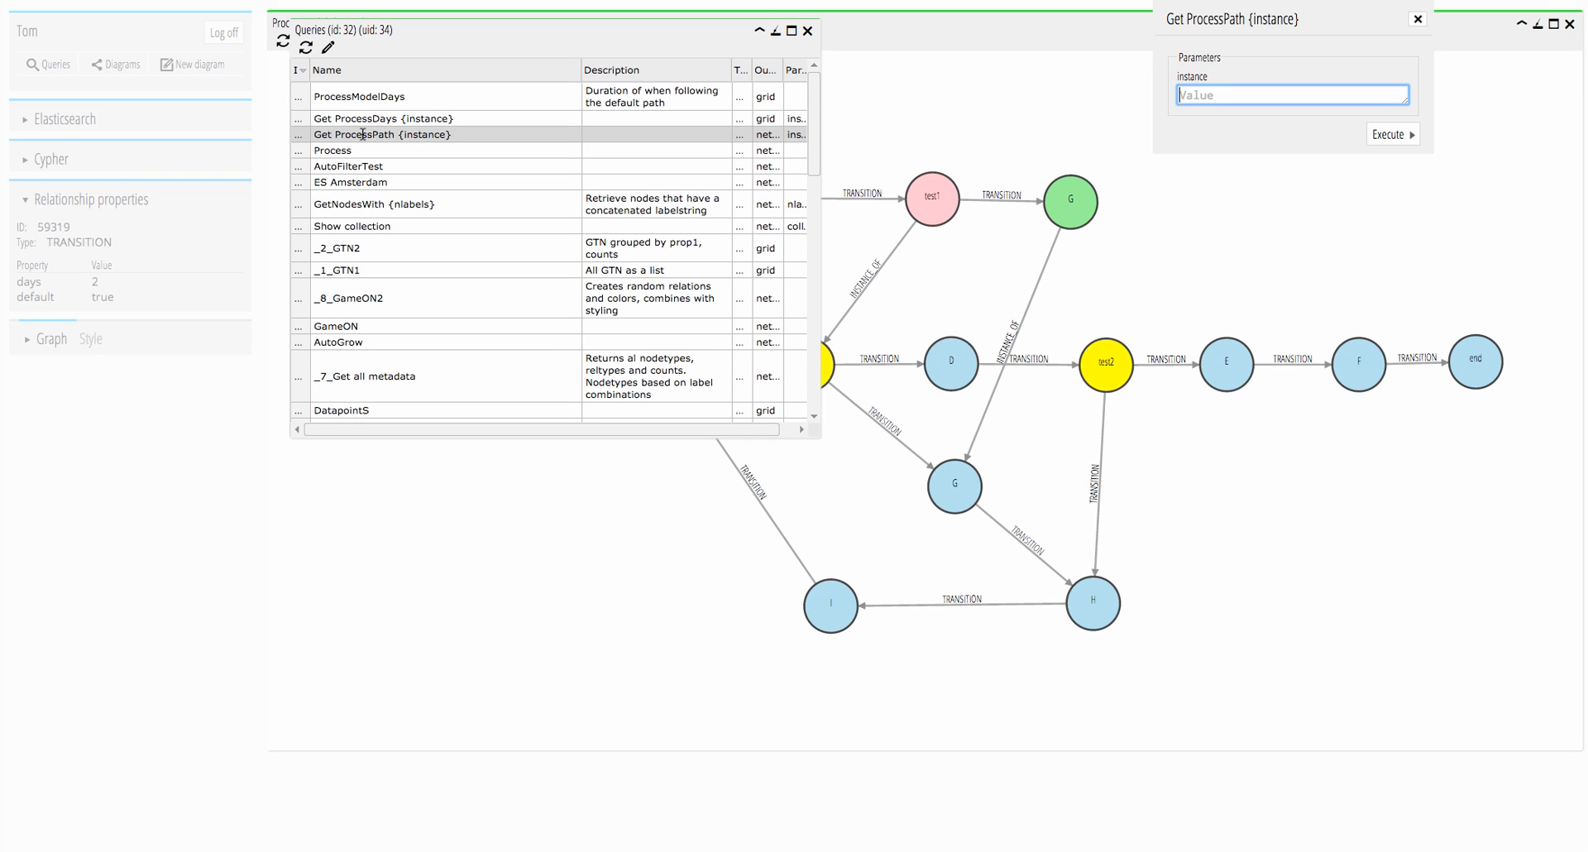
type("oneloop")
left_click(1394, 136)
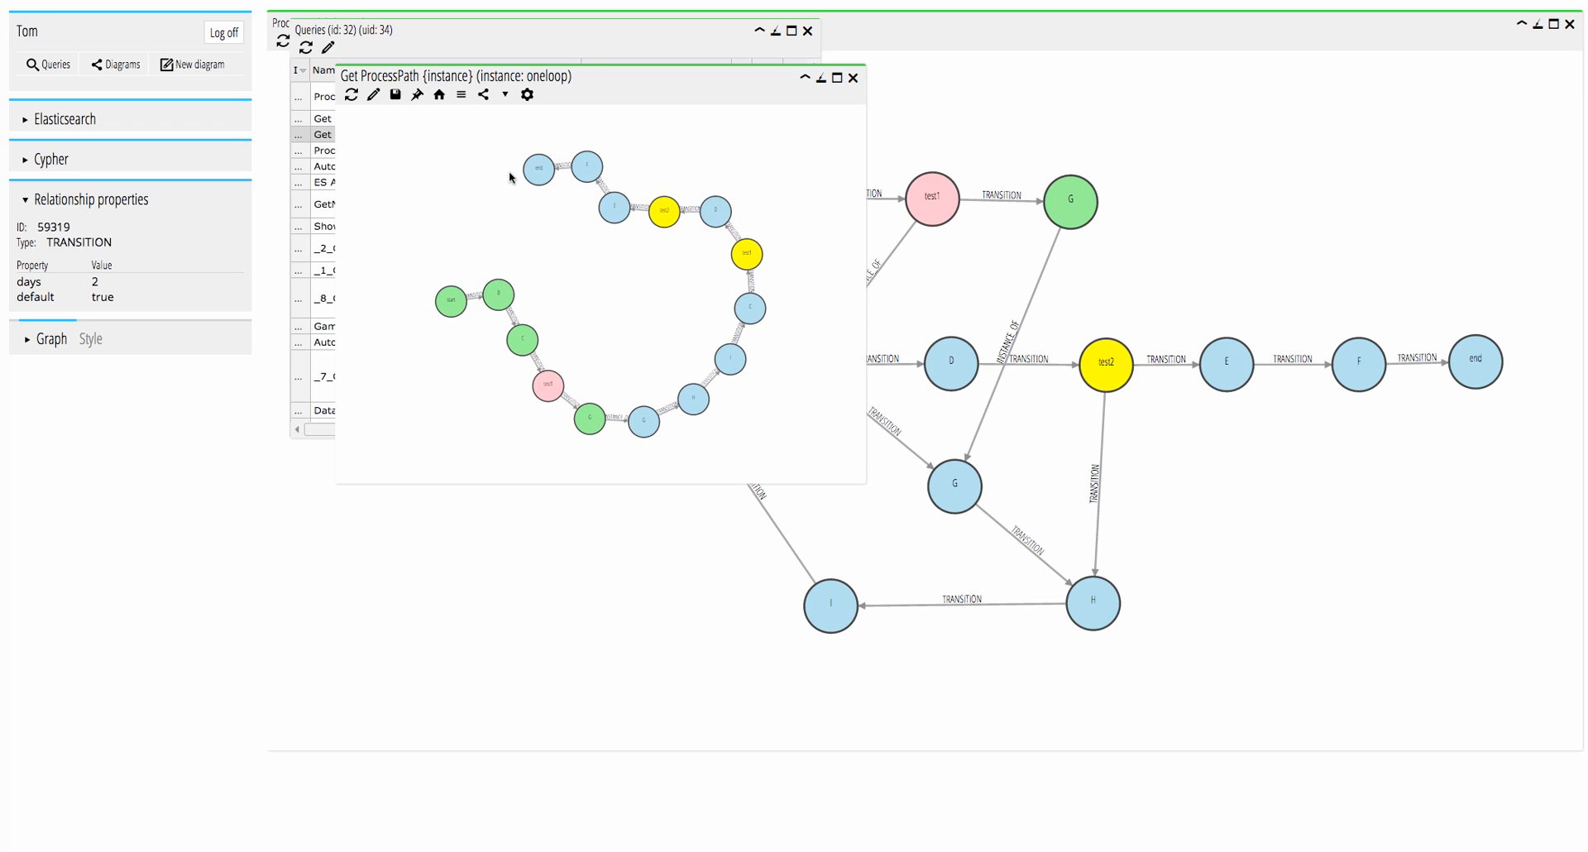
left_click(852, 78)
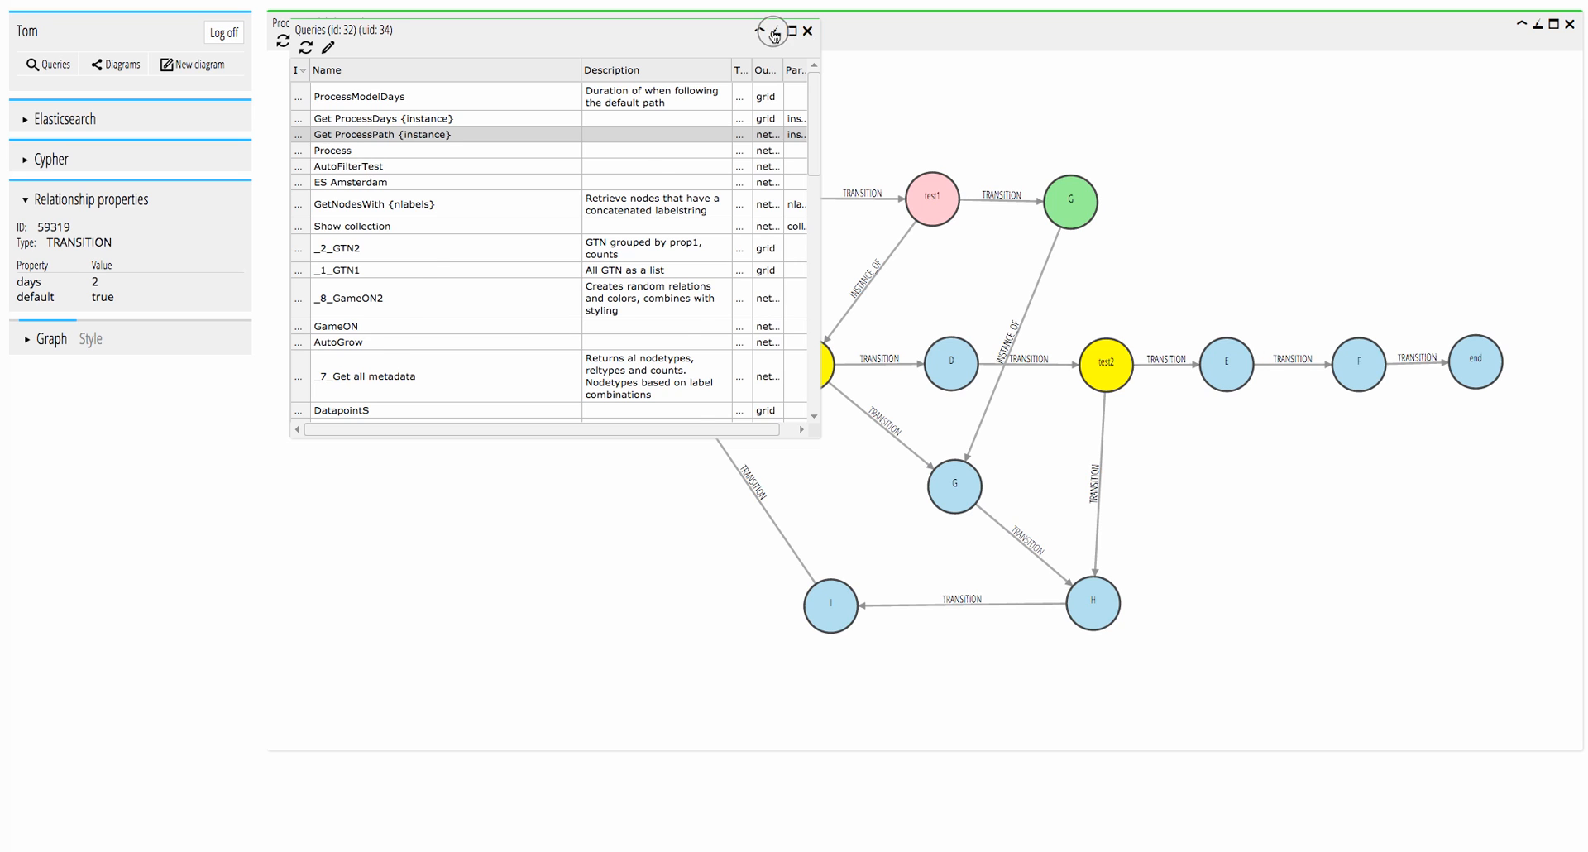
left_click(775, 31)
Switch the diagram's instance node filter from oneloop to :Instance[instanceid=multiloop].
left_click(370, 41)
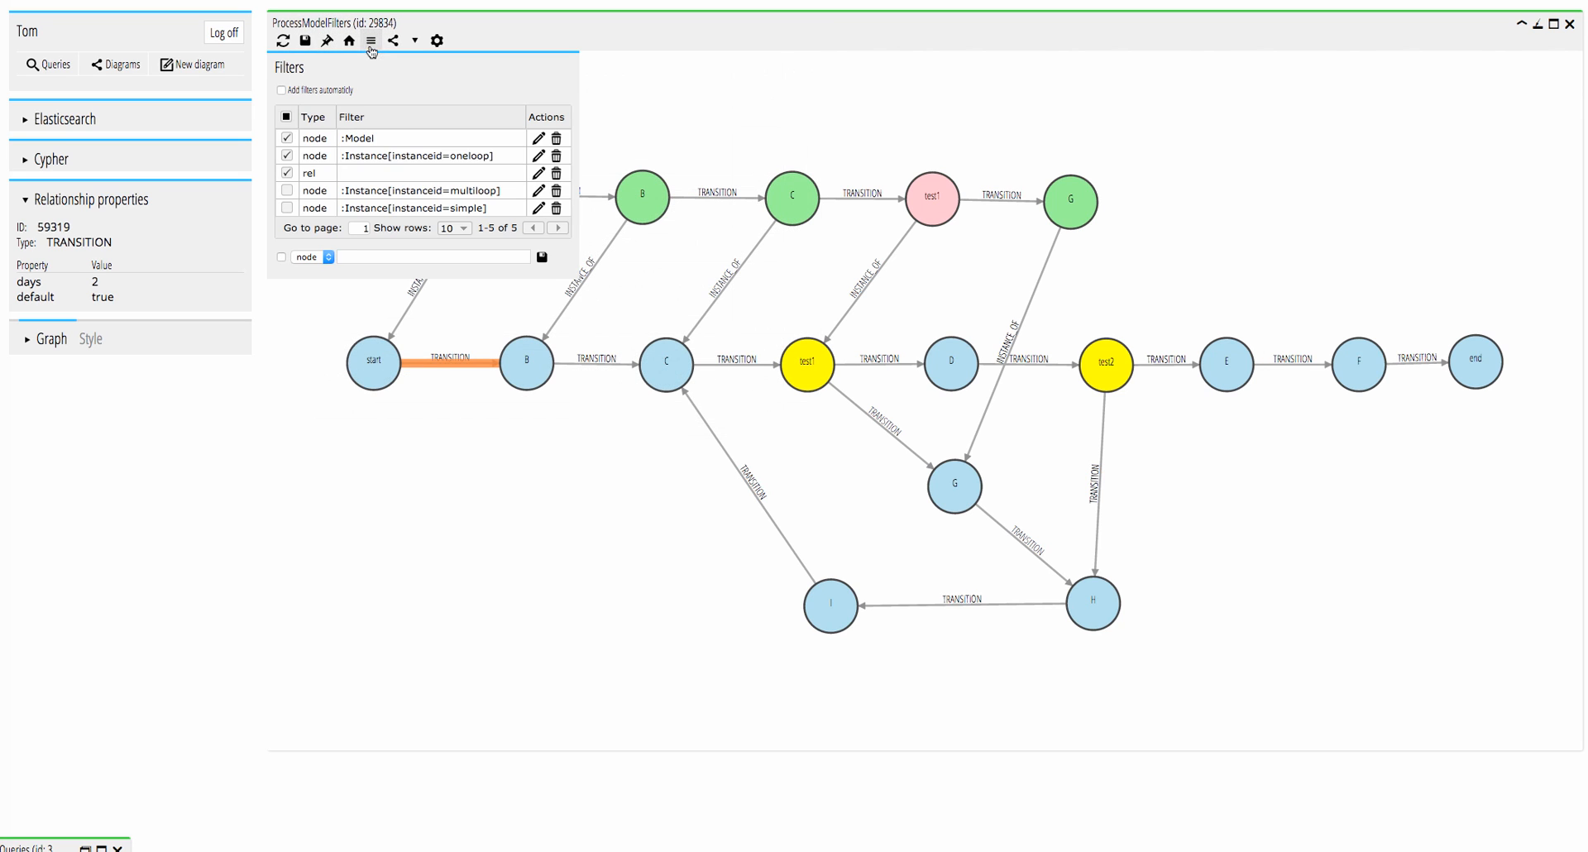
left_click(287, 159)
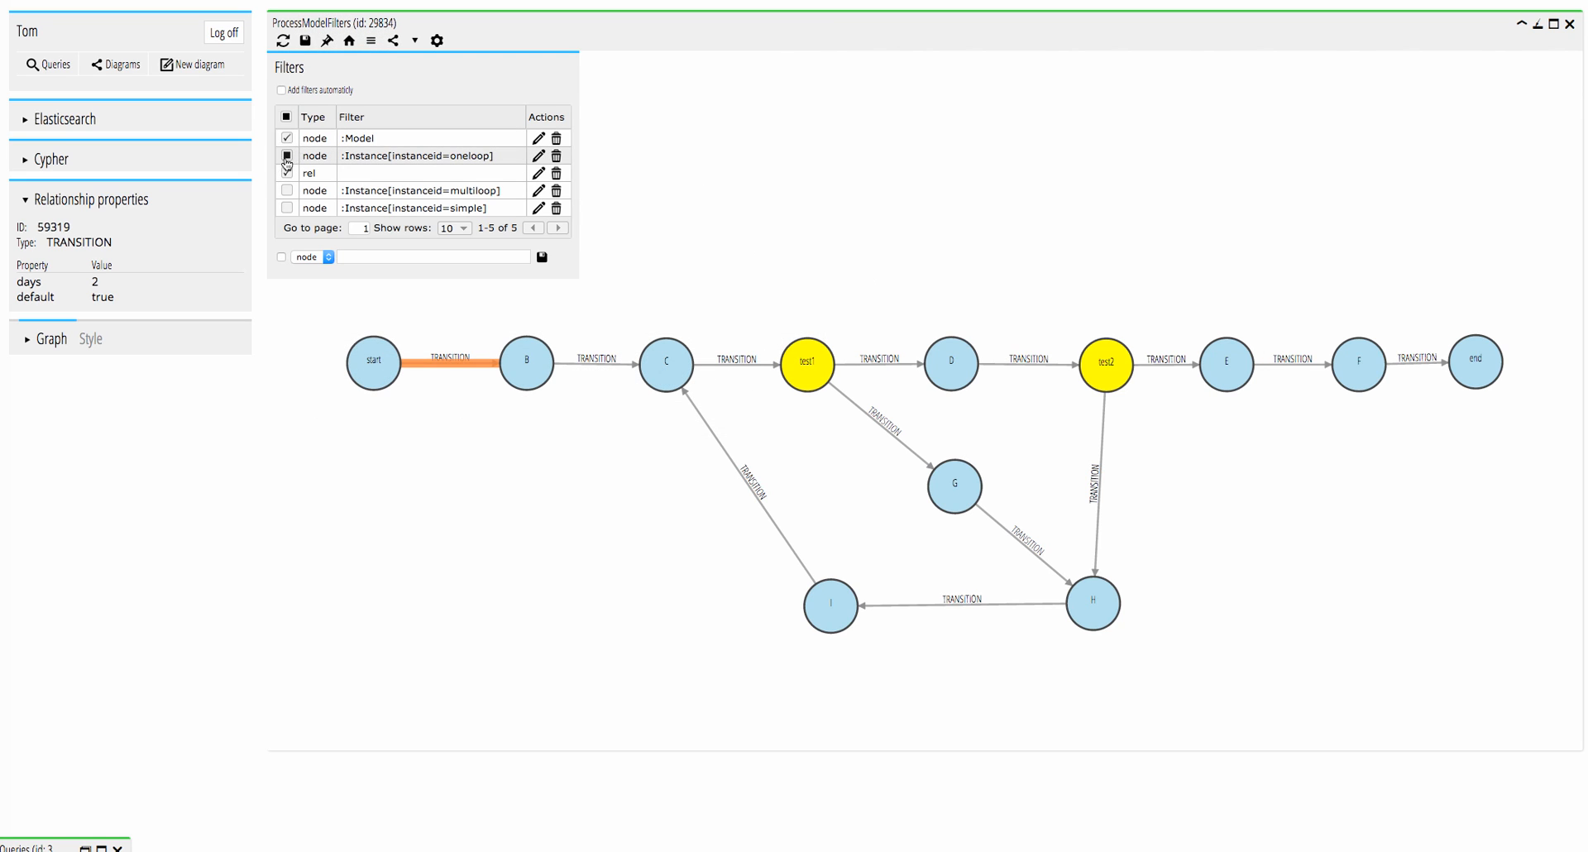
left_click(288, 191)
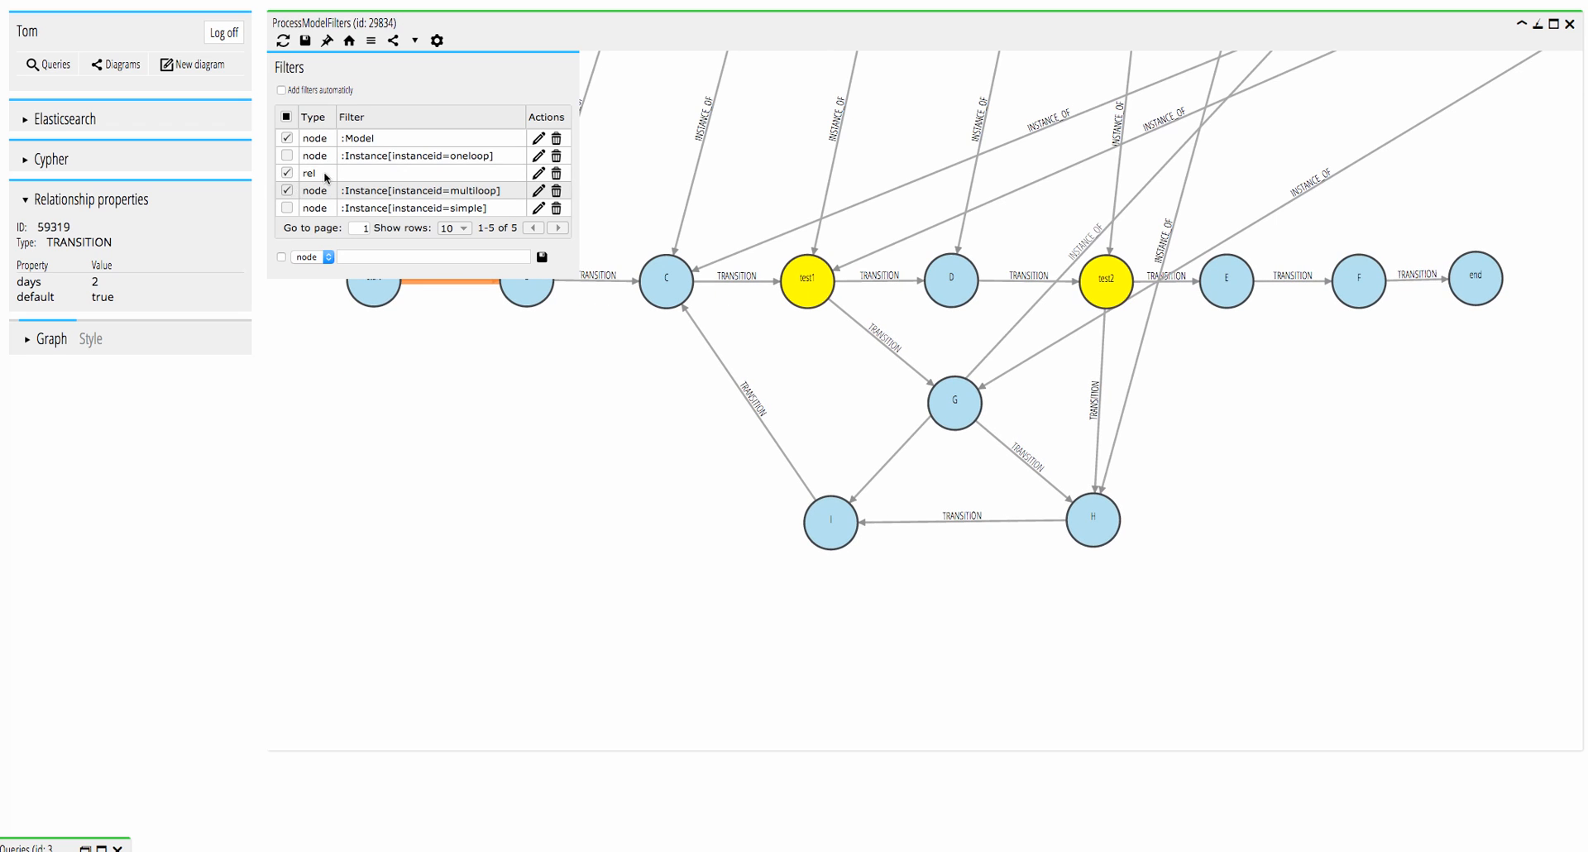
left_click(449, 71)
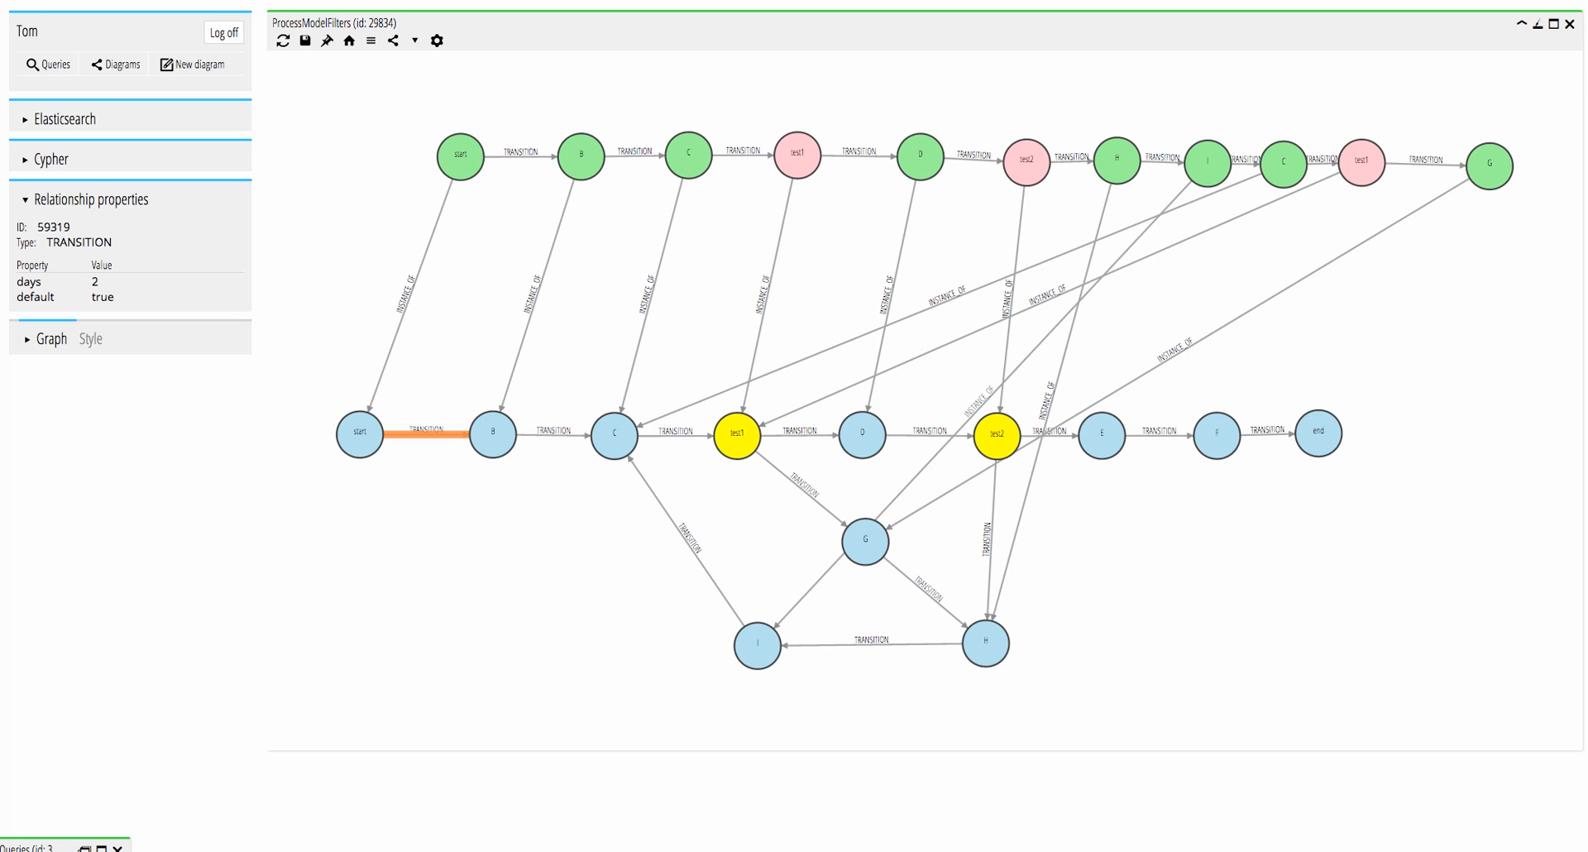
Run the Get ProcessPath {instance} query for instance multiloop to view its expected path.
left_click(85, 850)
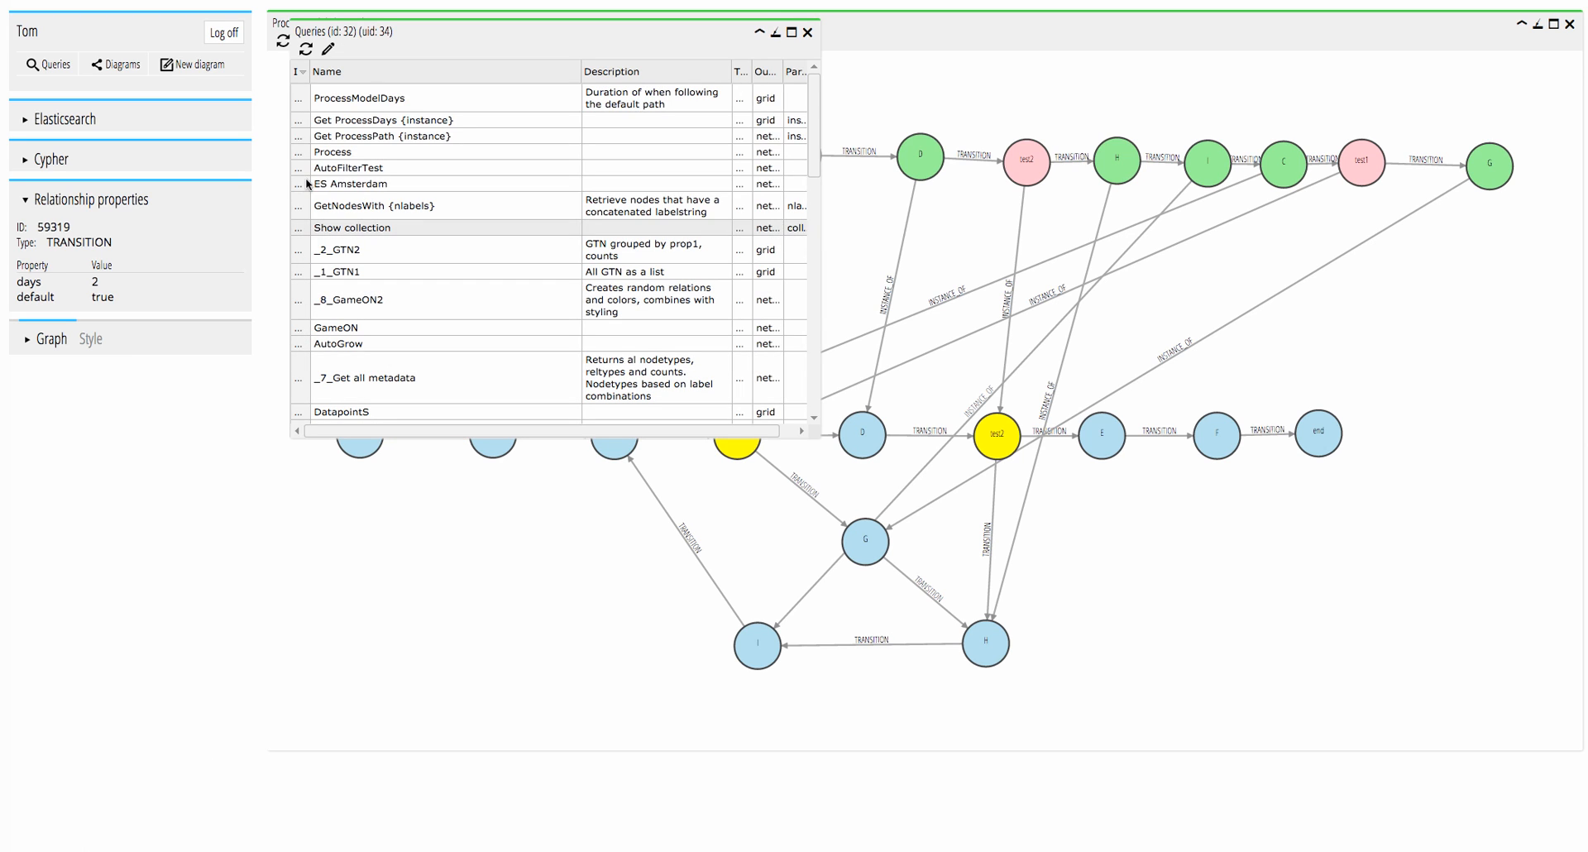
left_click(304, 136)
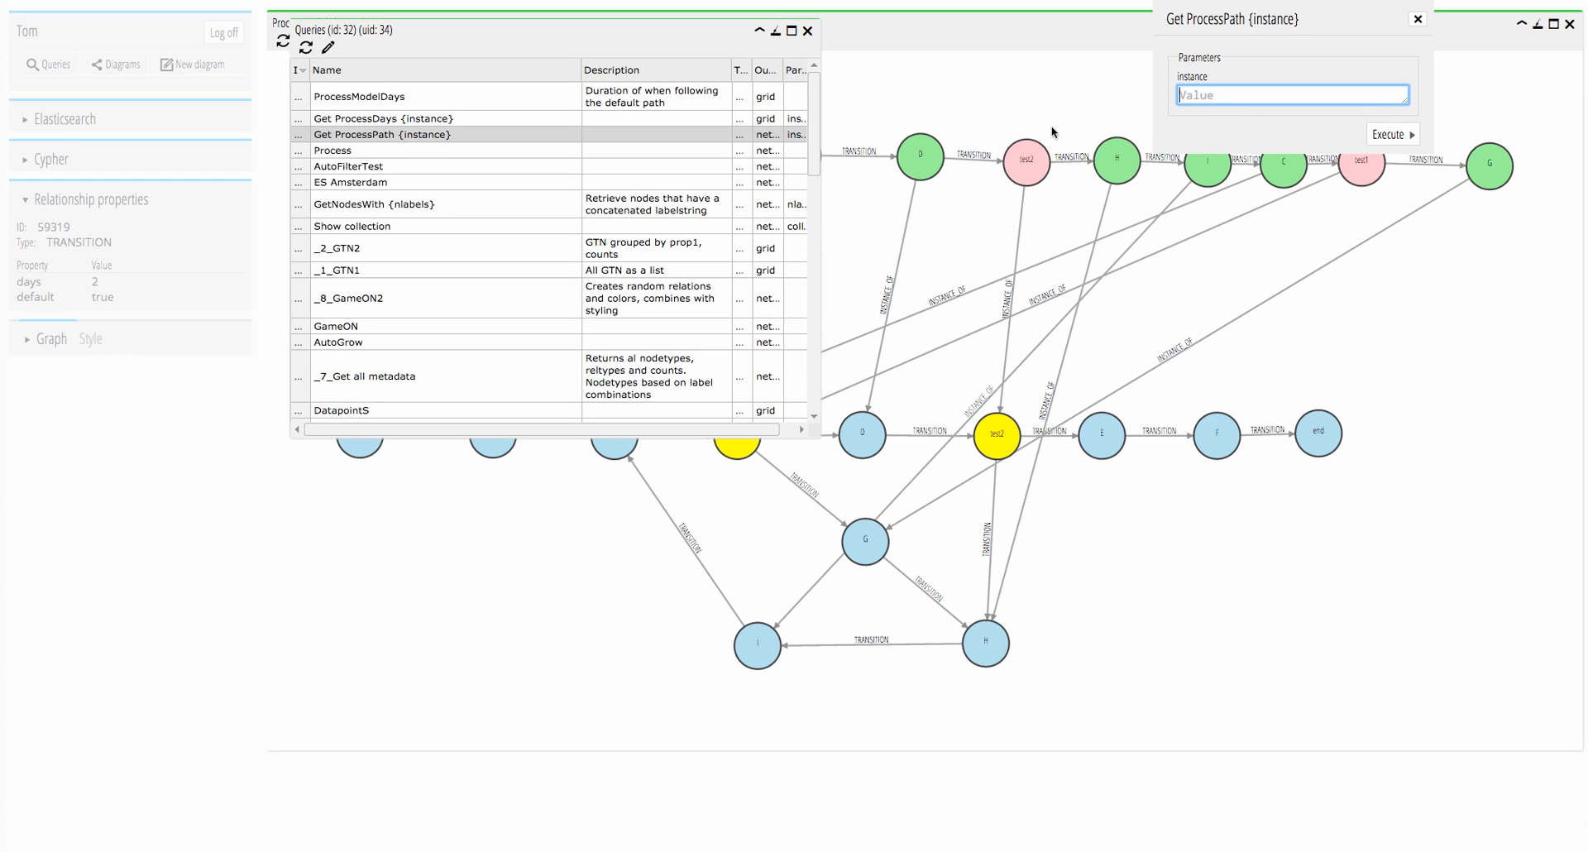
type("multiloop")
left_click(1389, 134)
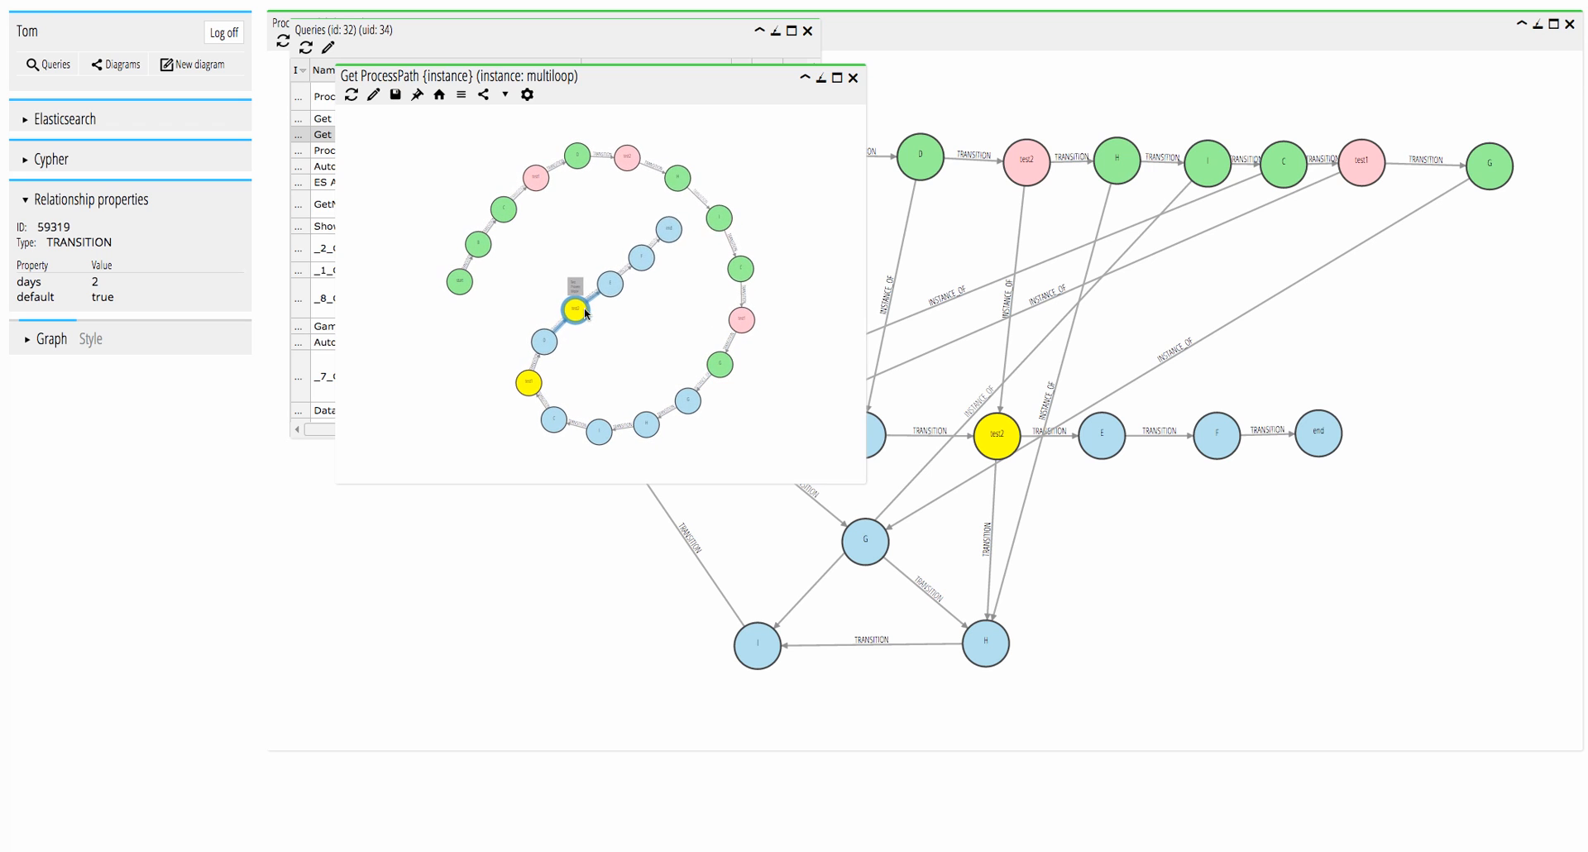
Run the Get ProcessDays {instance} query for instance multiloop to view its expected duration.
left_click(416, 31)
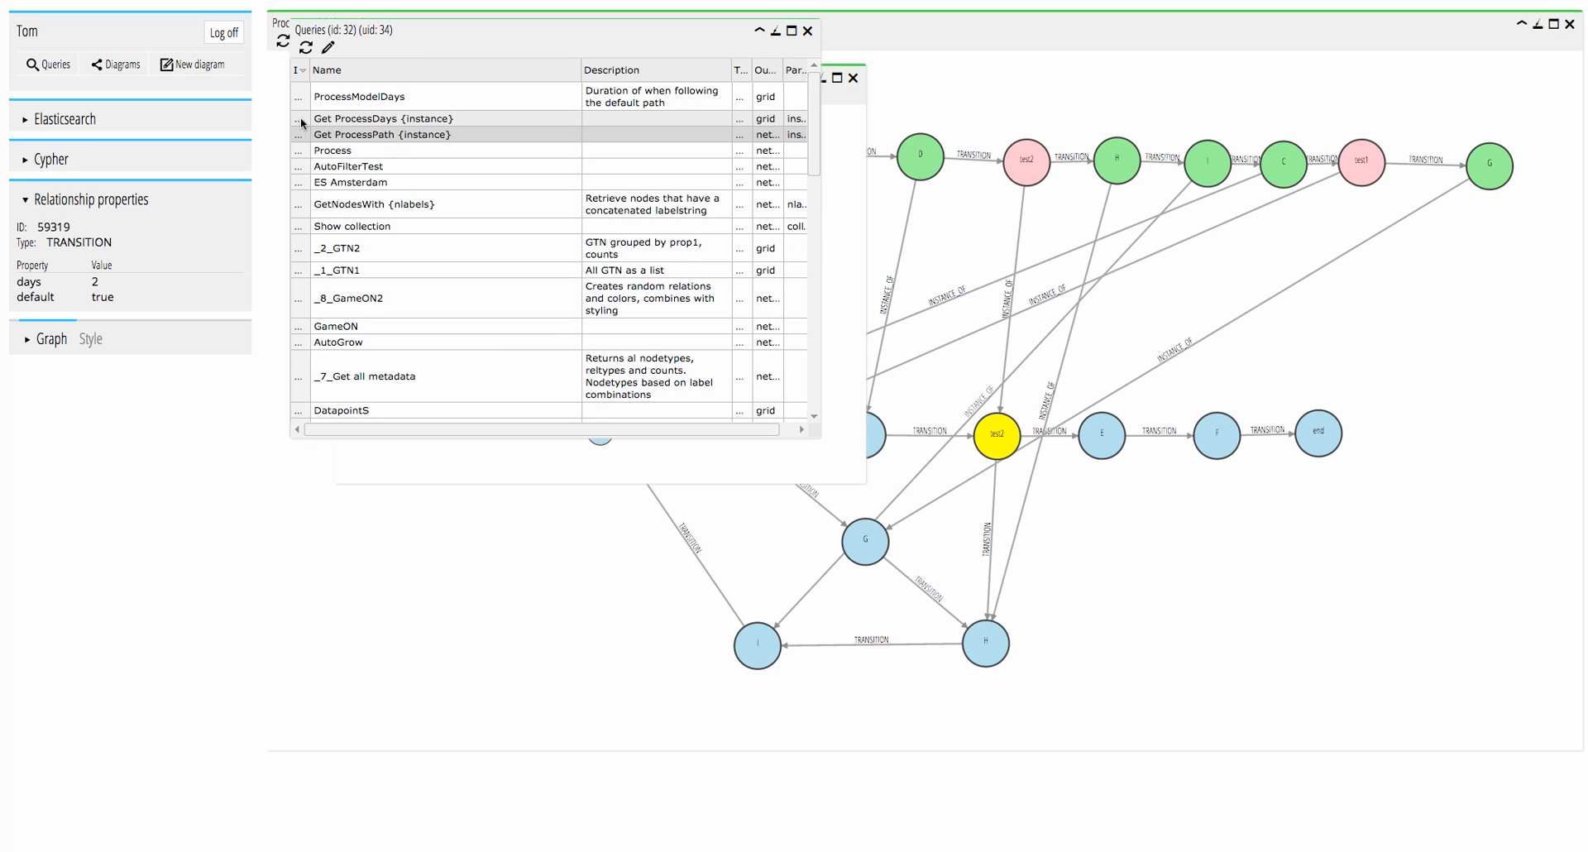
double_click(347, 119)
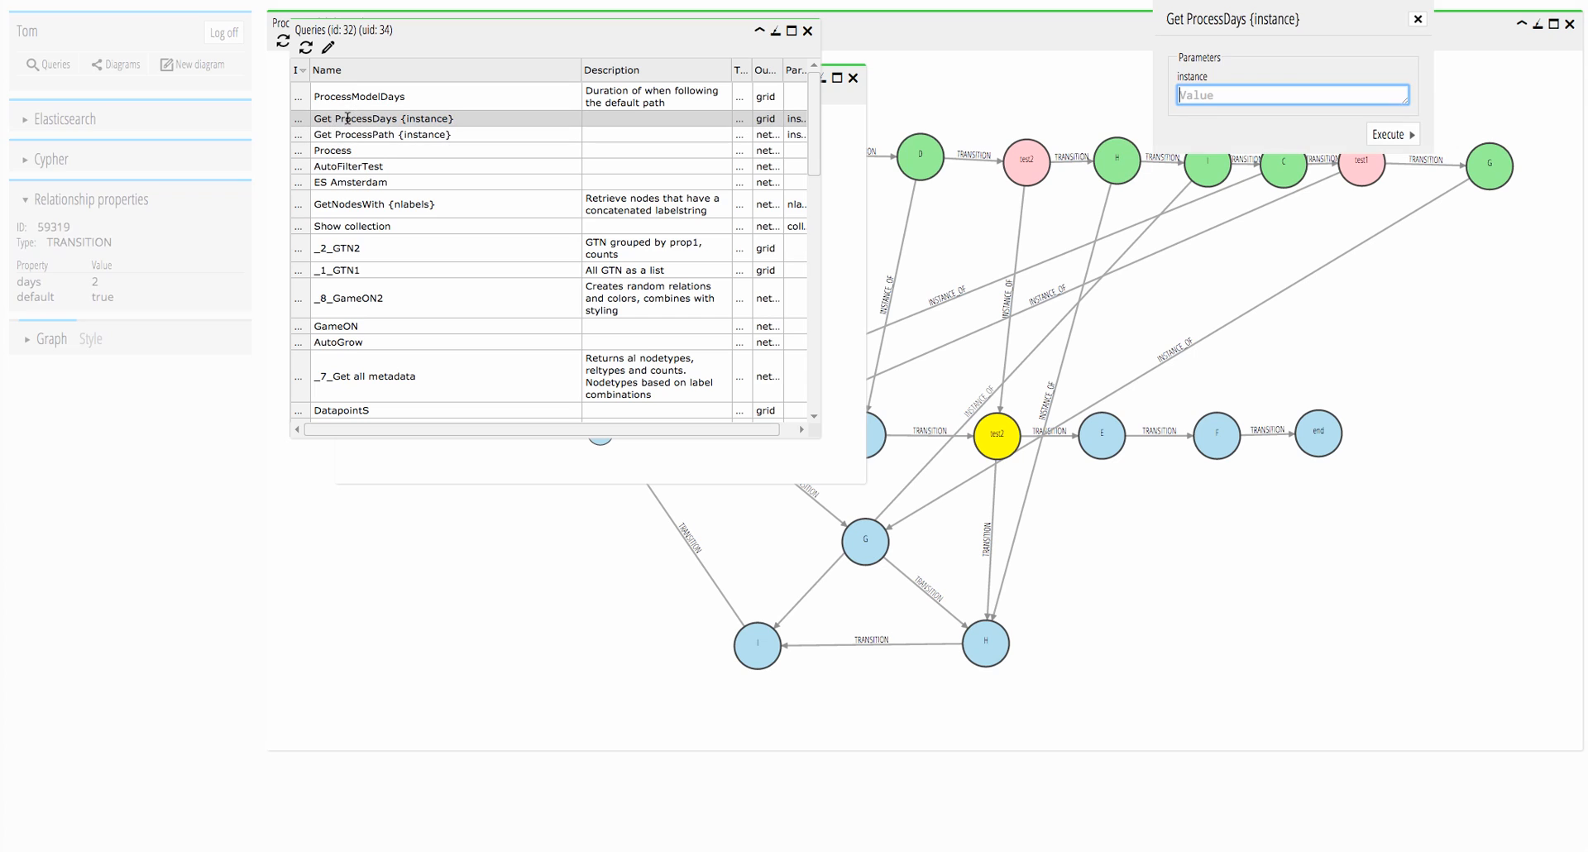
type("multiloop")
left_click(1395, 136)
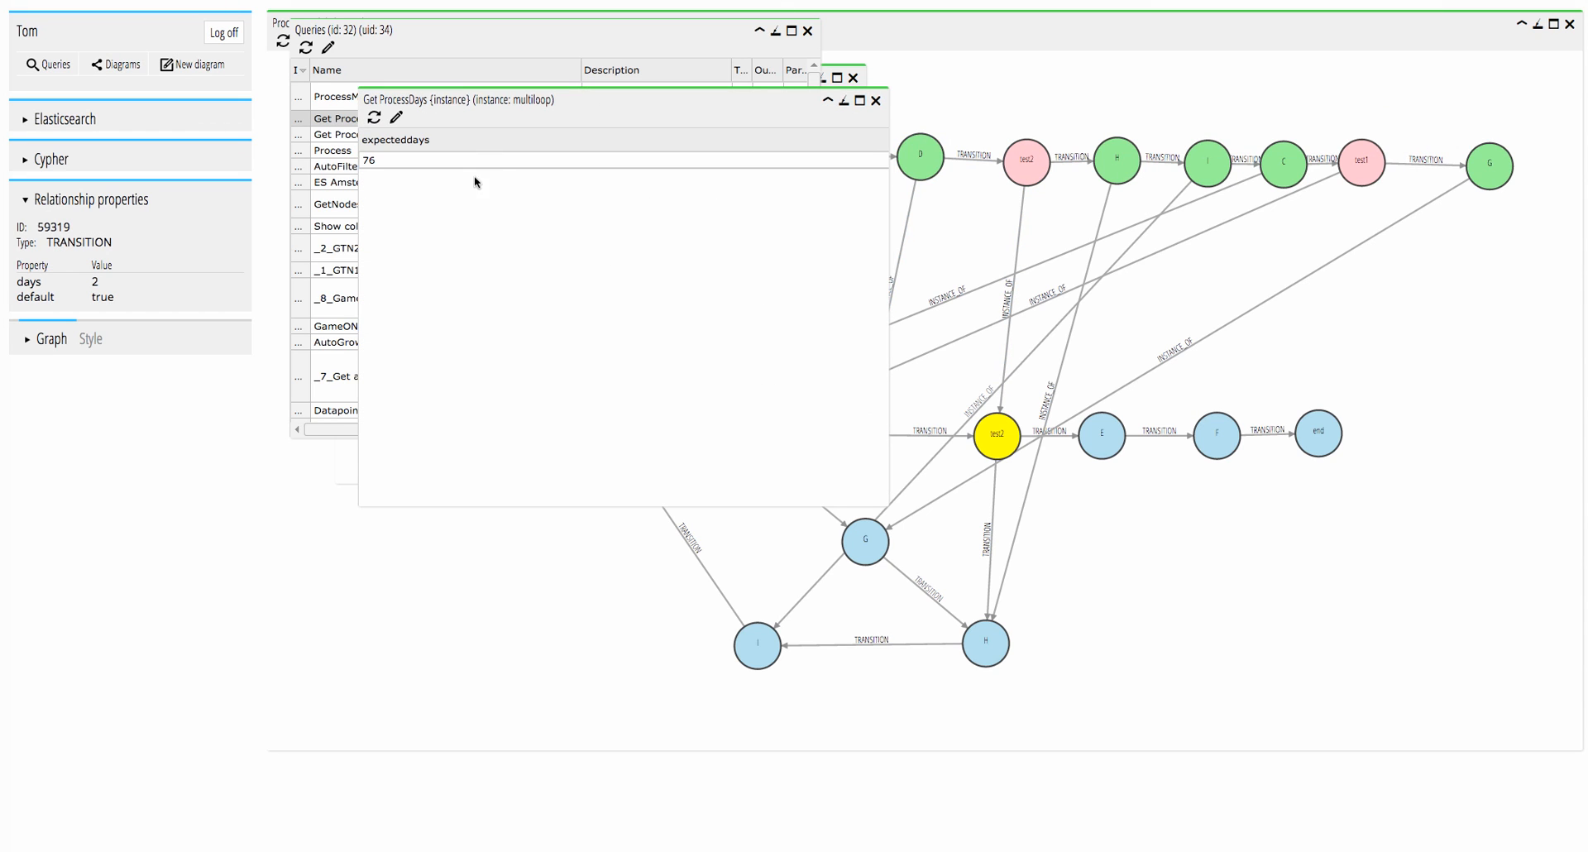
Examine the instance and model path patterns in the Get ProcessDays {instance} query definition in a widened editor, leaving it without saving.
left_click(397, 120)
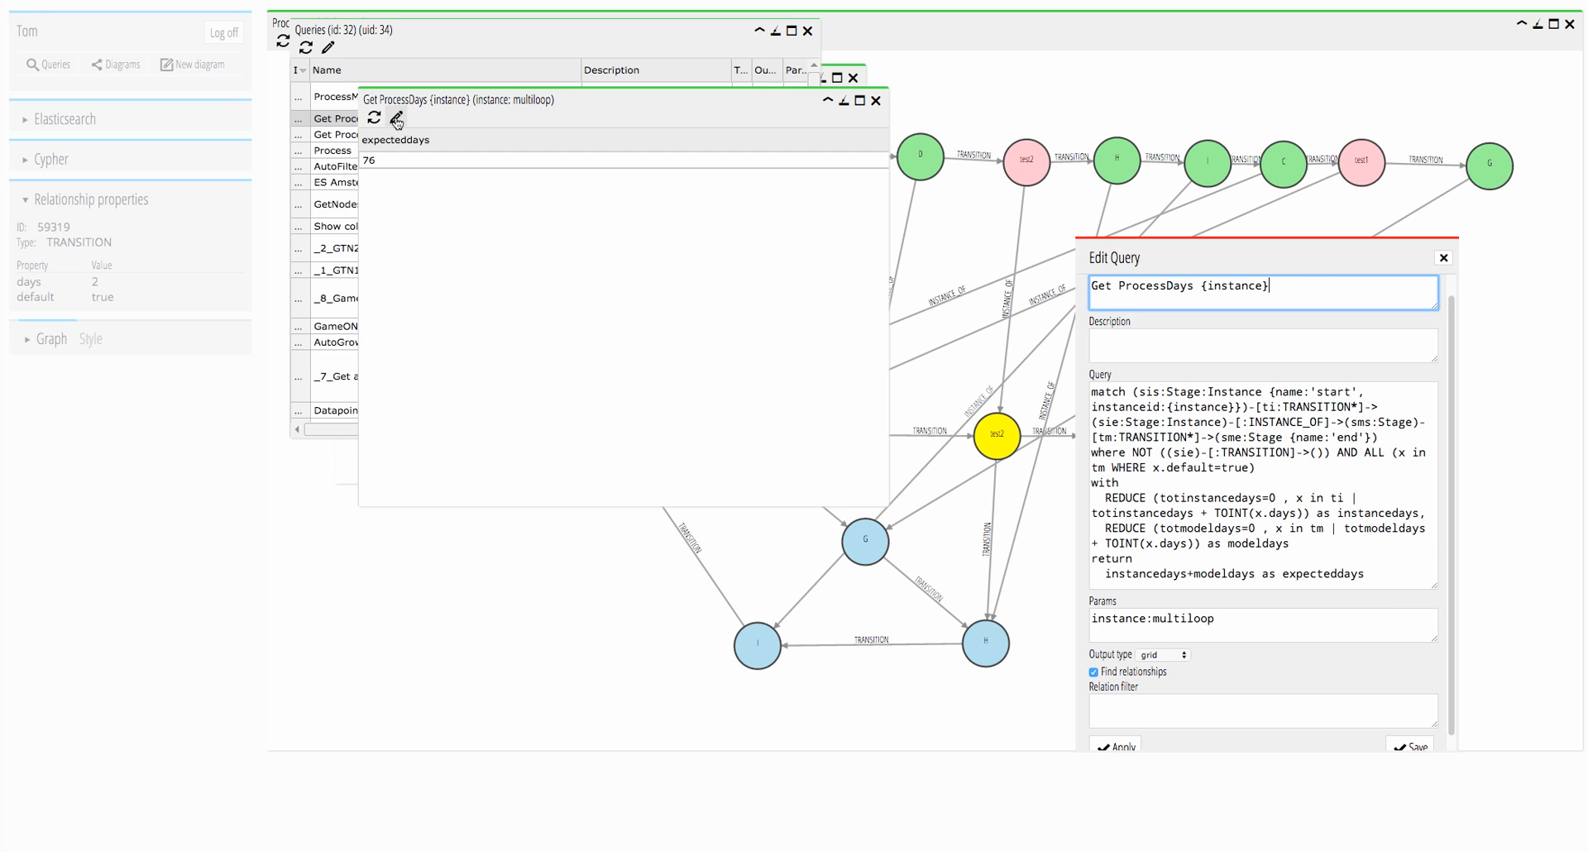
mouse_move(1174, 251)
left_mouse_down()
mouse_move(844, 140)
mouse_move(769, 80)
left_mouse_up()
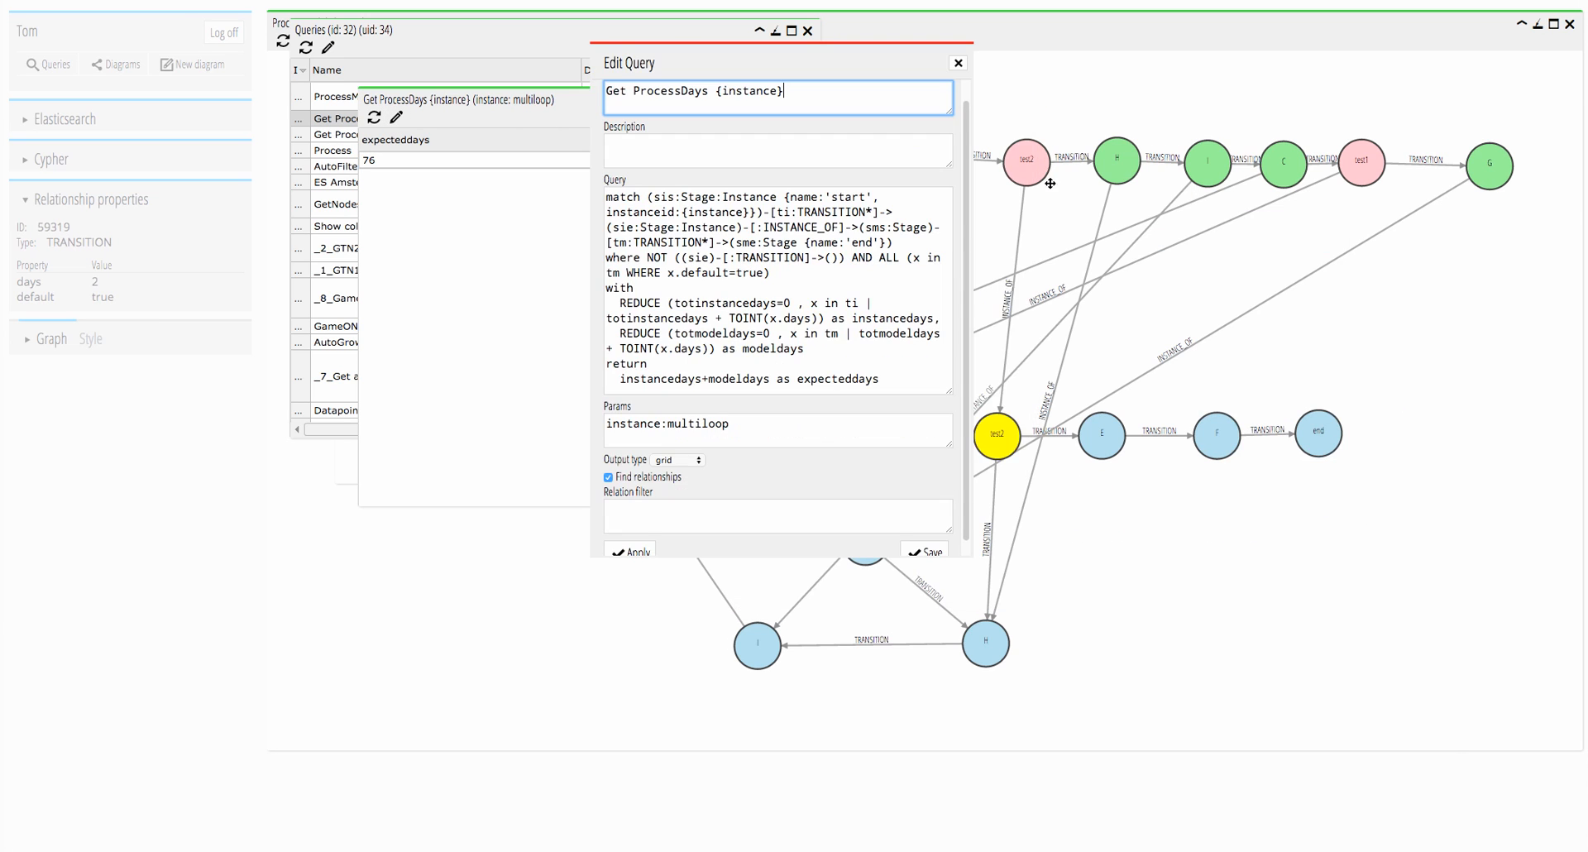
left_click_drag(973, 246, 1472, 241)
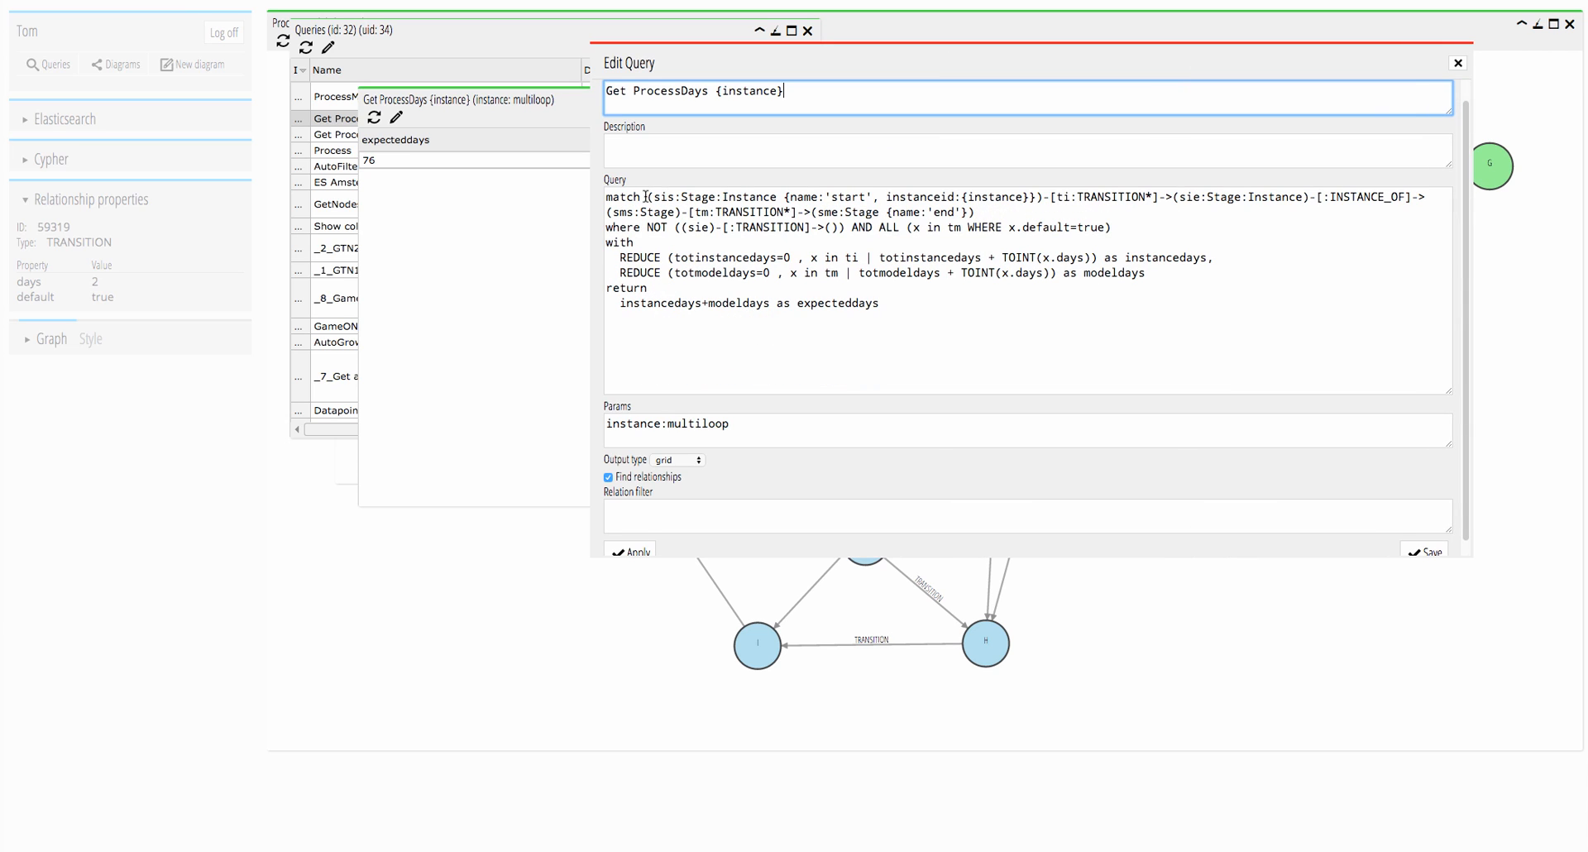
left_click_drag(649, 197, 1308, 201)
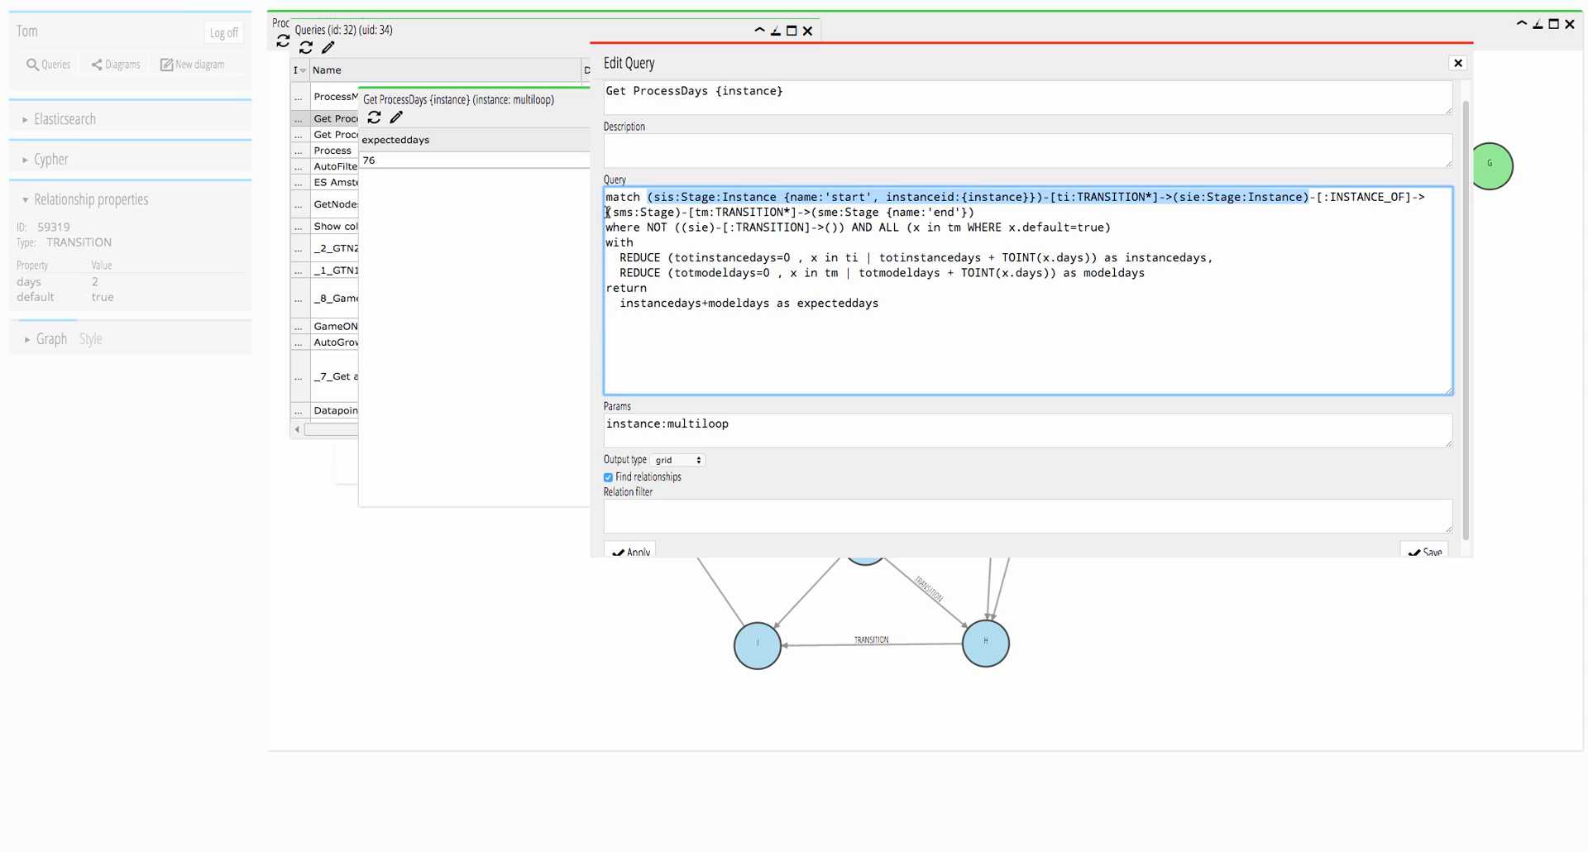
left_click_drag(607, 212, 974, 215)
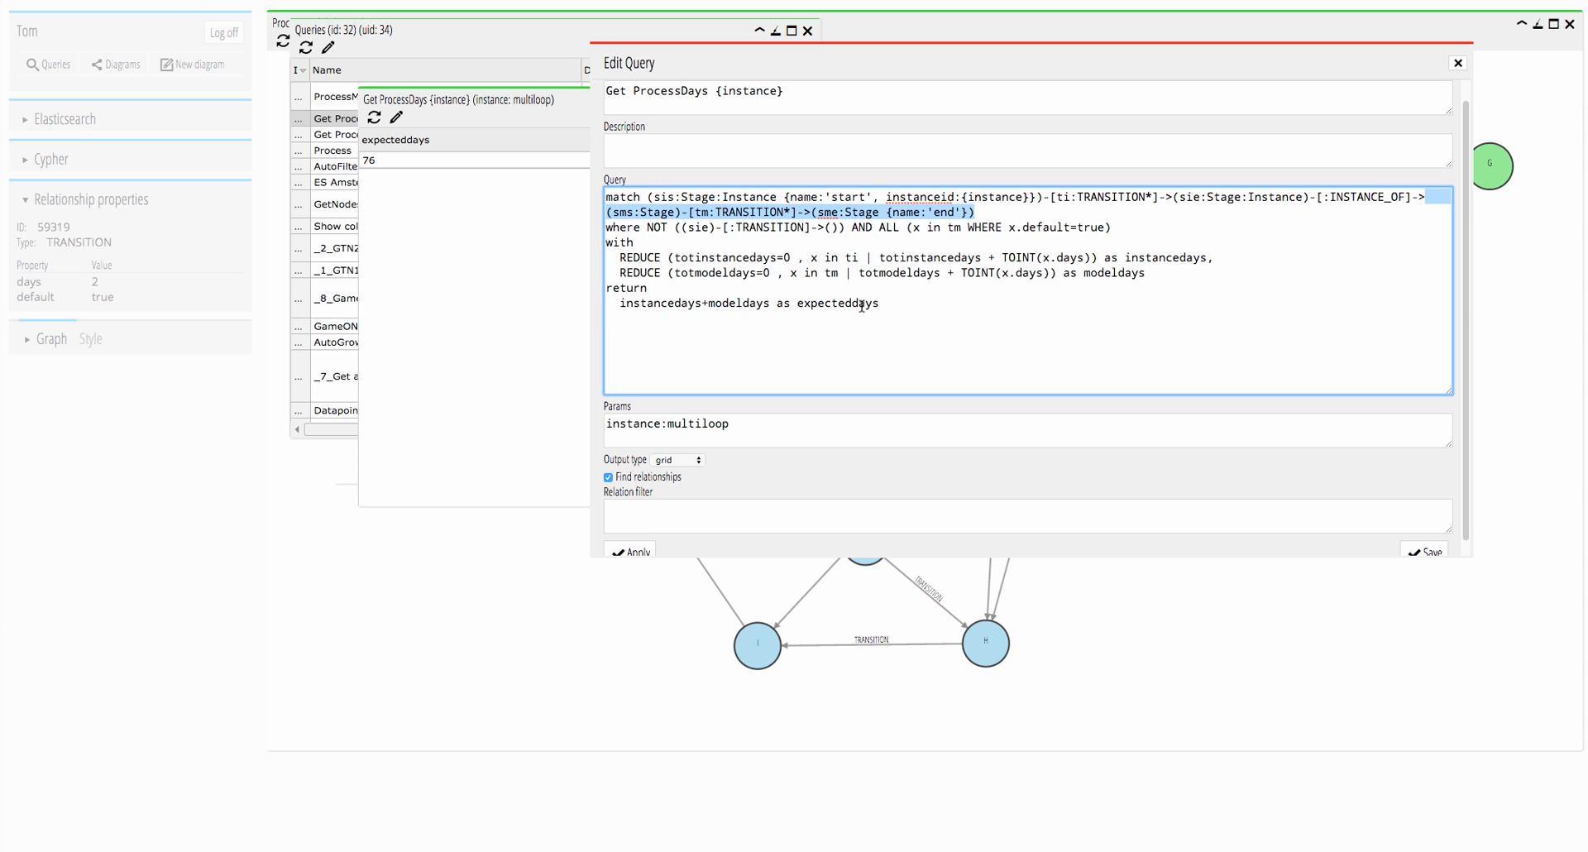
left_click(1457, 62)
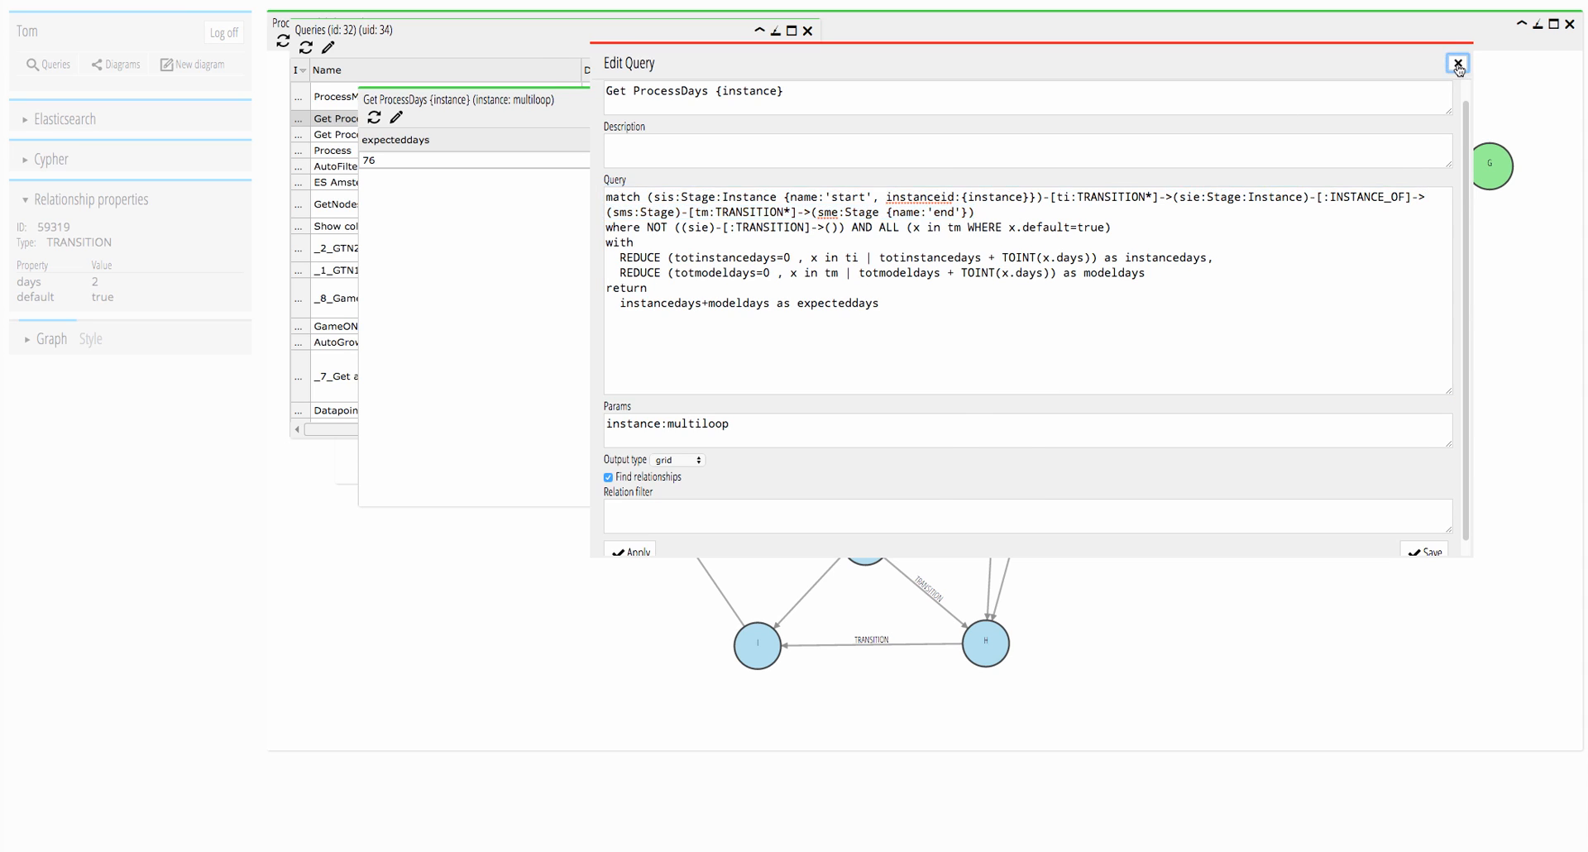
Close the multiloop ProcessDays and ProcessPath results and the query list, leaving only the ProcessModelFilters diagram.
left_click(875, 101)
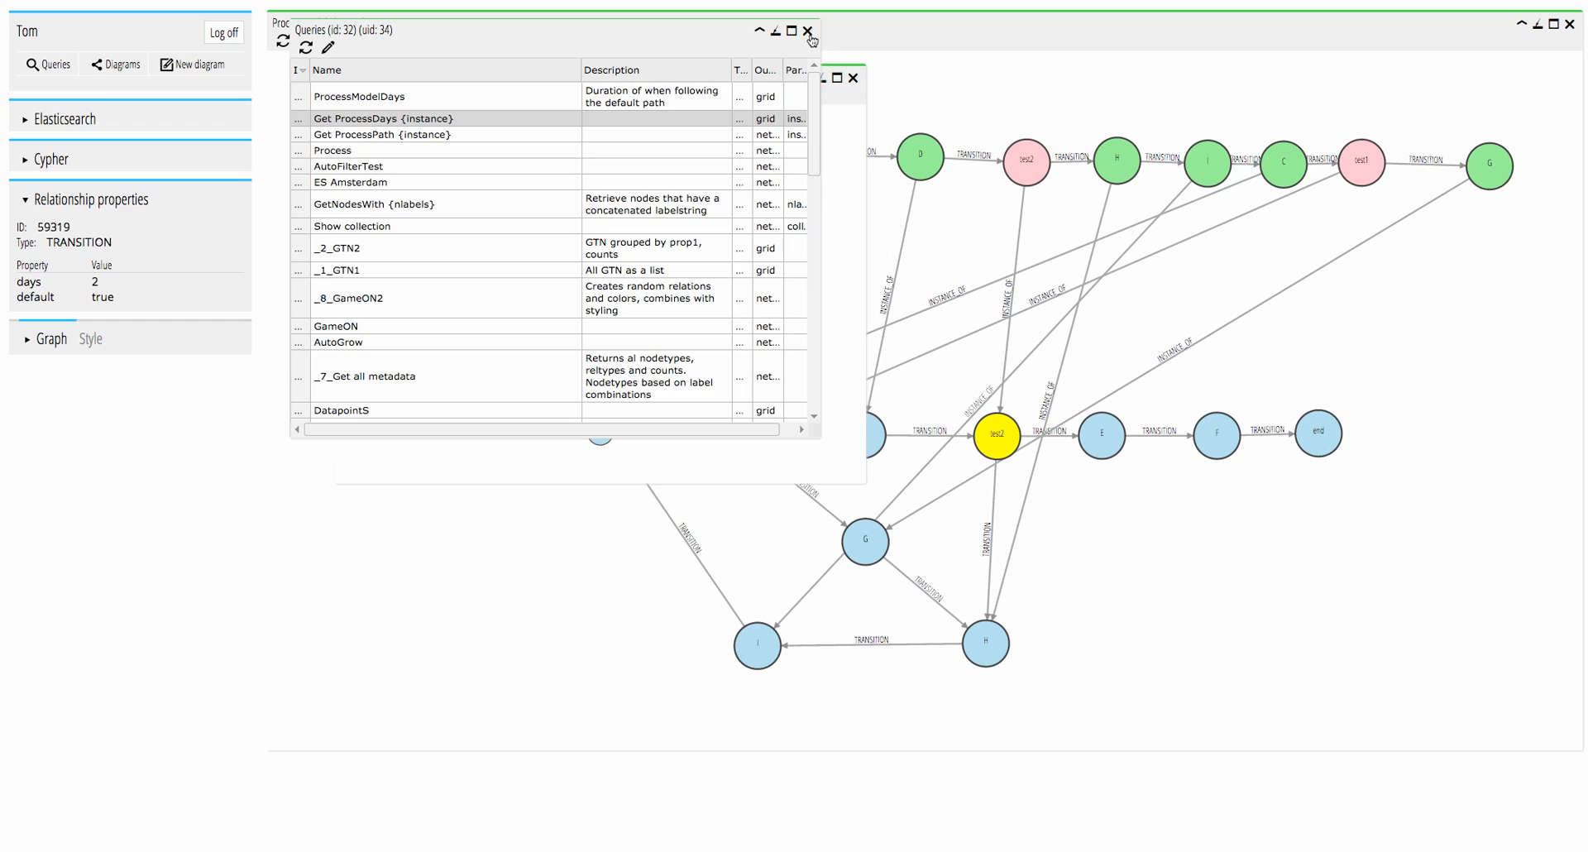
left_click(808, 34)
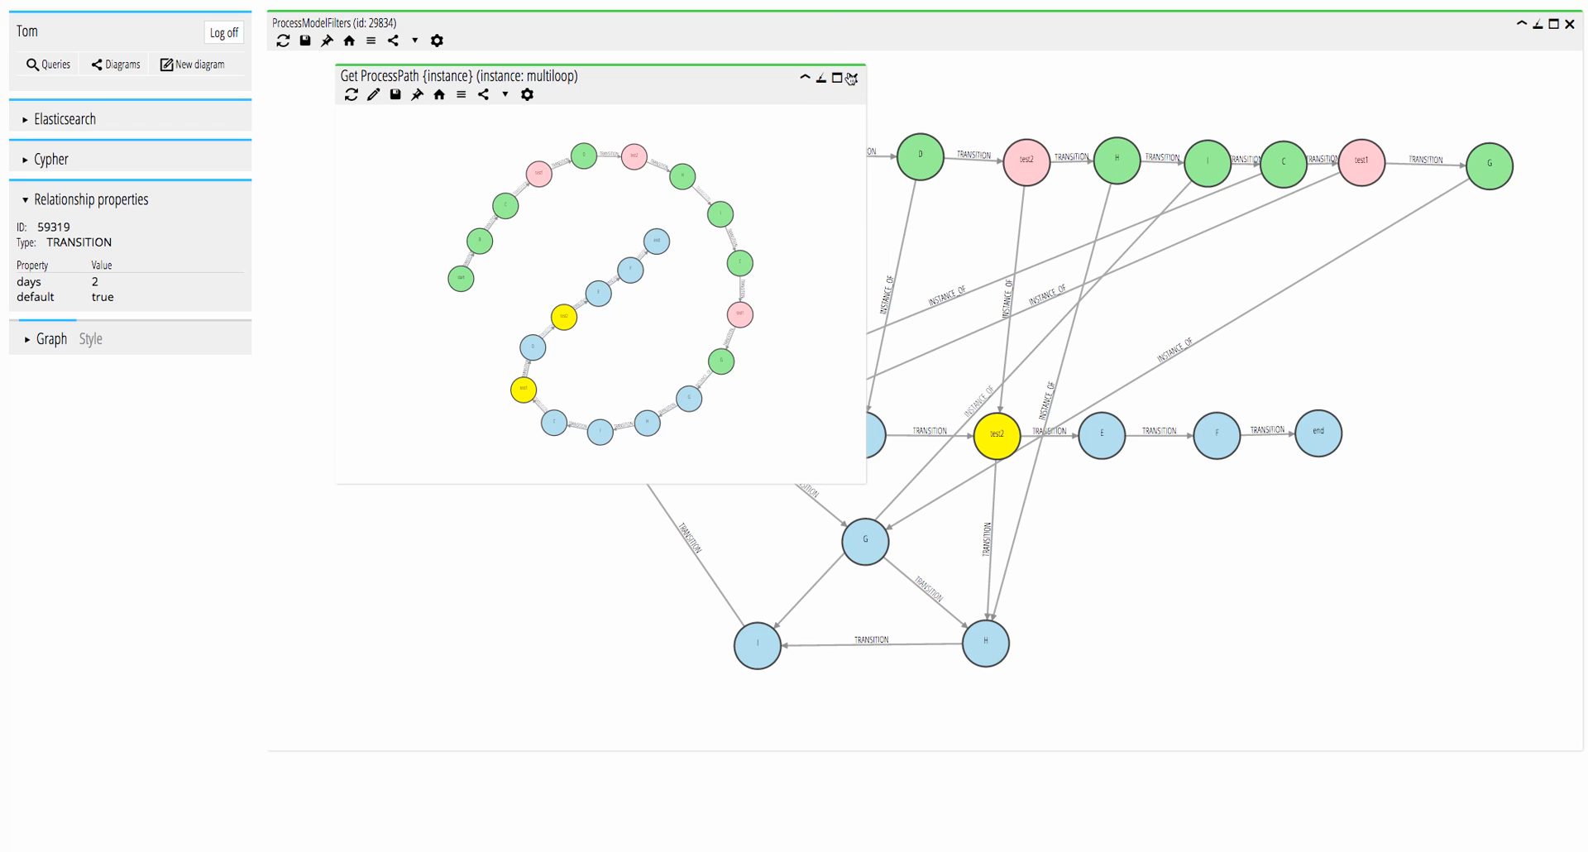
left_click(852, 79)
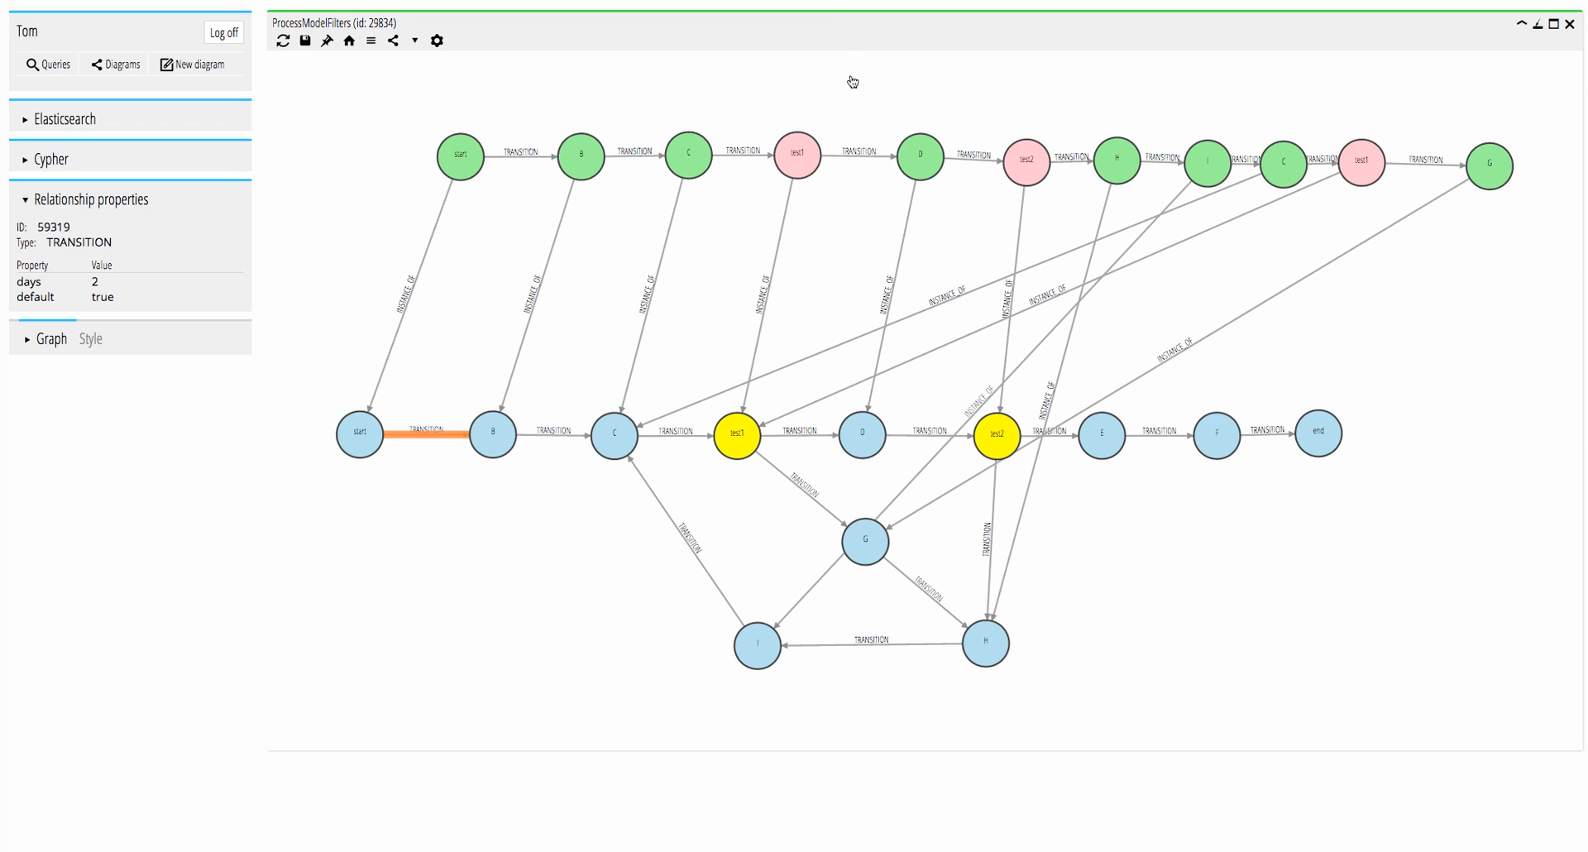